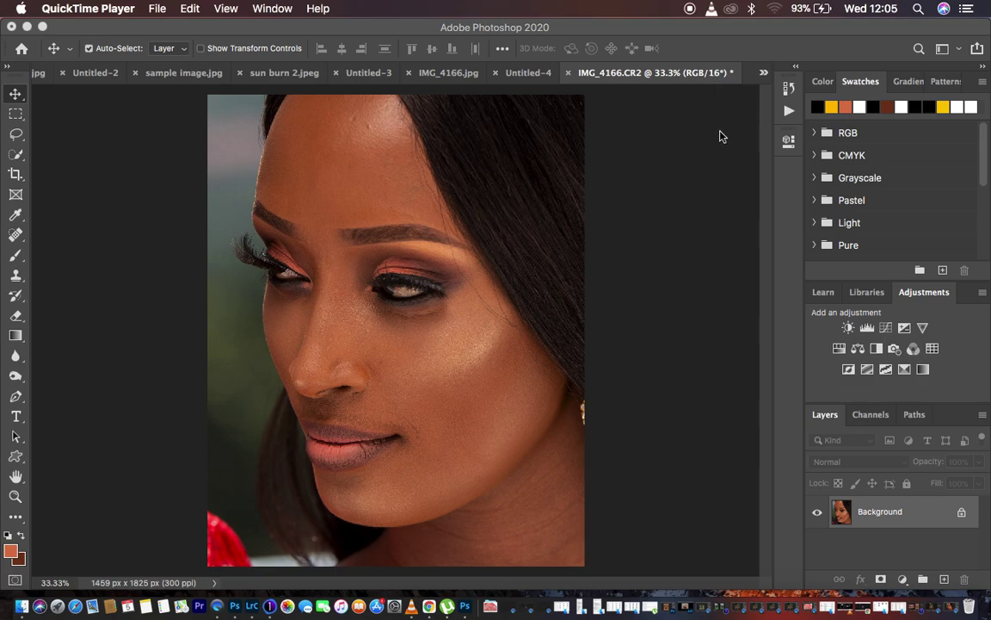
Run the FS 16 BIT action from the Actions panel to build HIGH FREQ and LOW FEQ layers
click(790, 112)
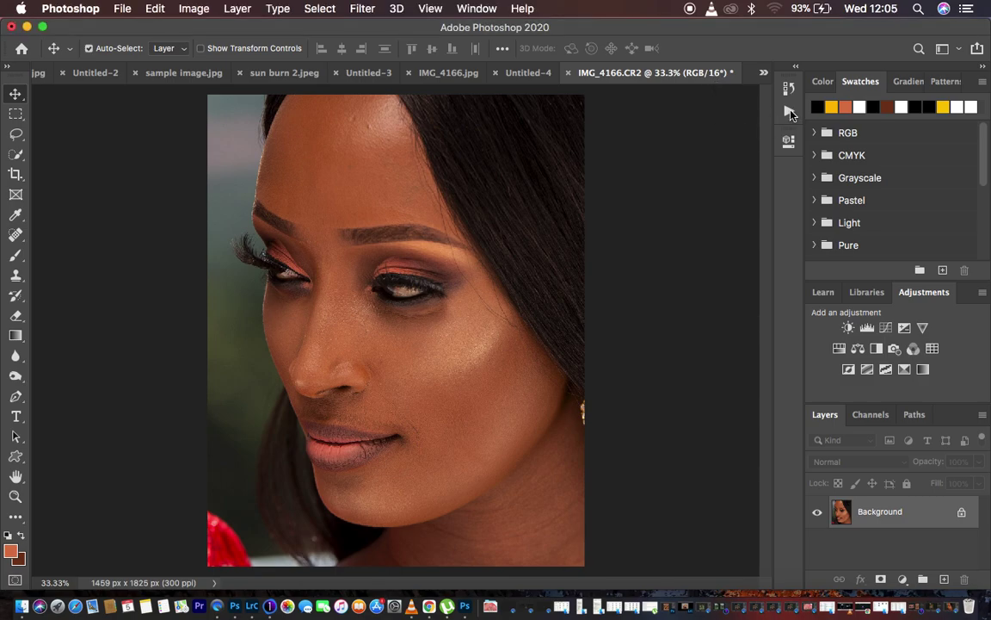
click(790, 112)
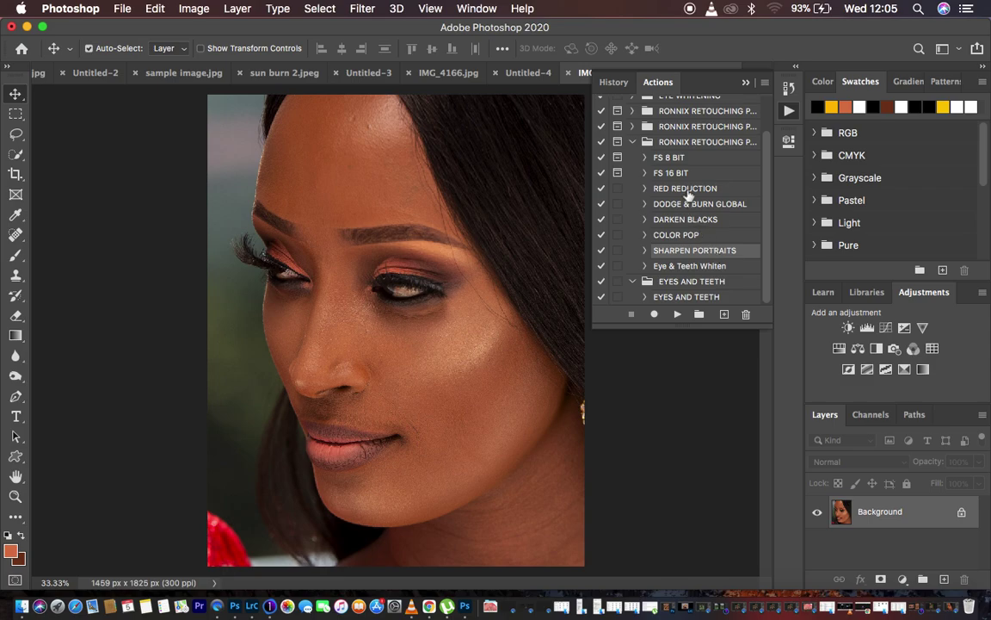
click(663, 174)
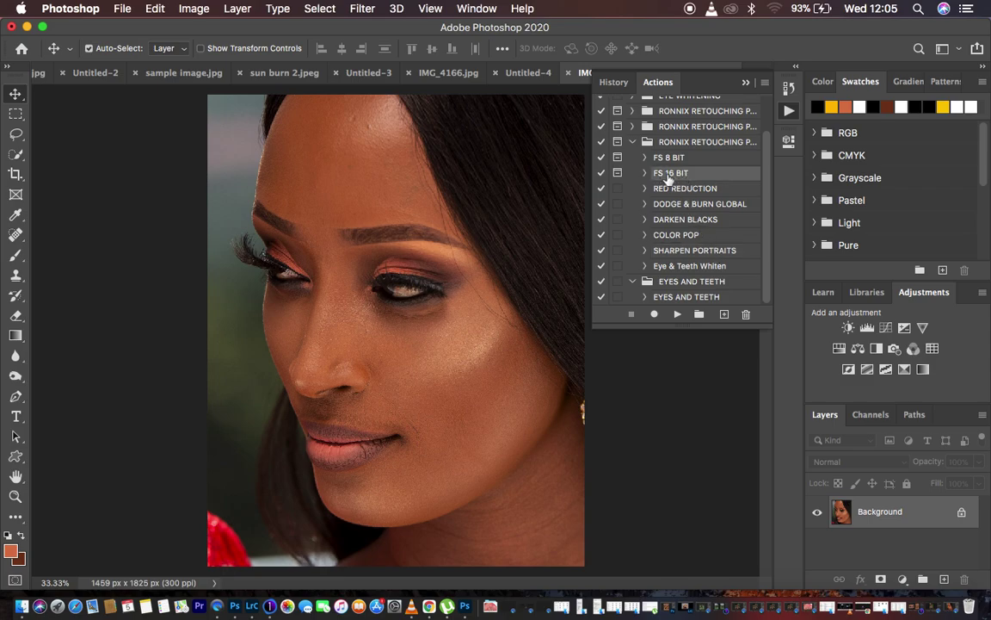
click(677, 314)
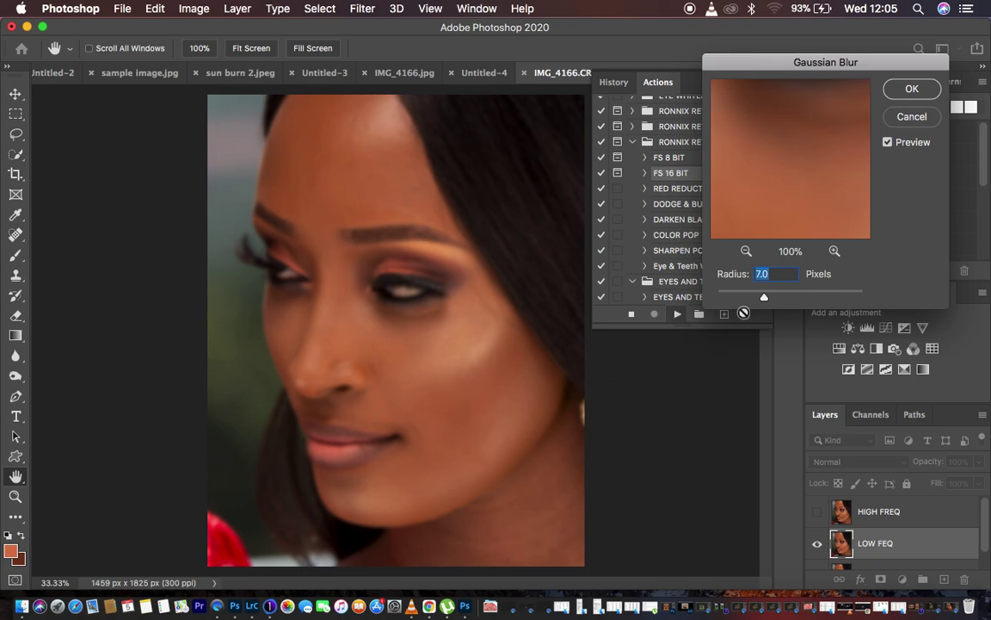
Drop the Gaussian Blur radius to 0.1, inspect the skin at 50%, then raise it to 7.0 pixels
drag(763, 298, 676, 299)
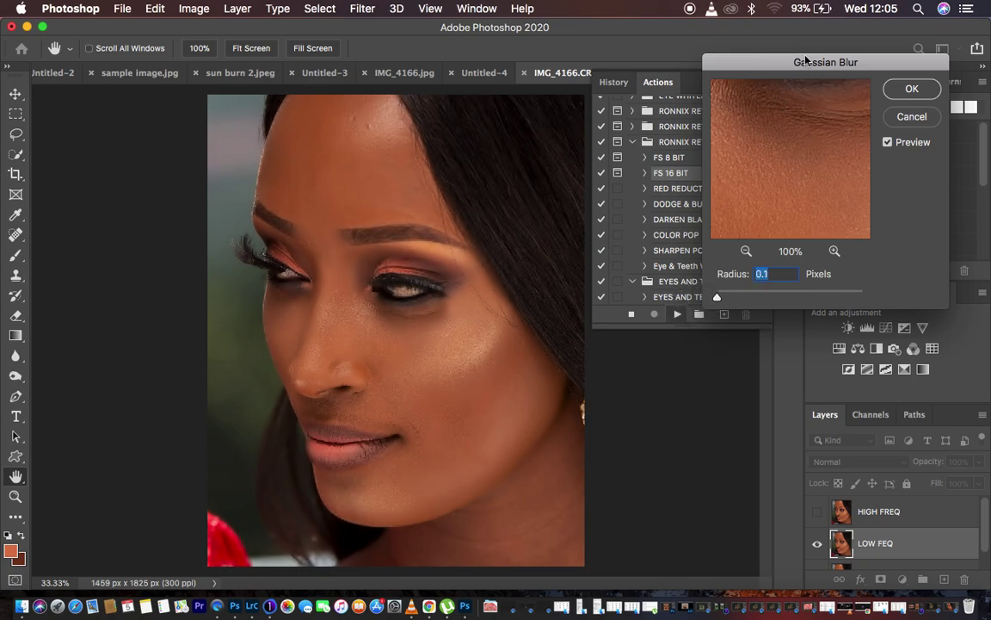
drag(801, 62, 708, 105)
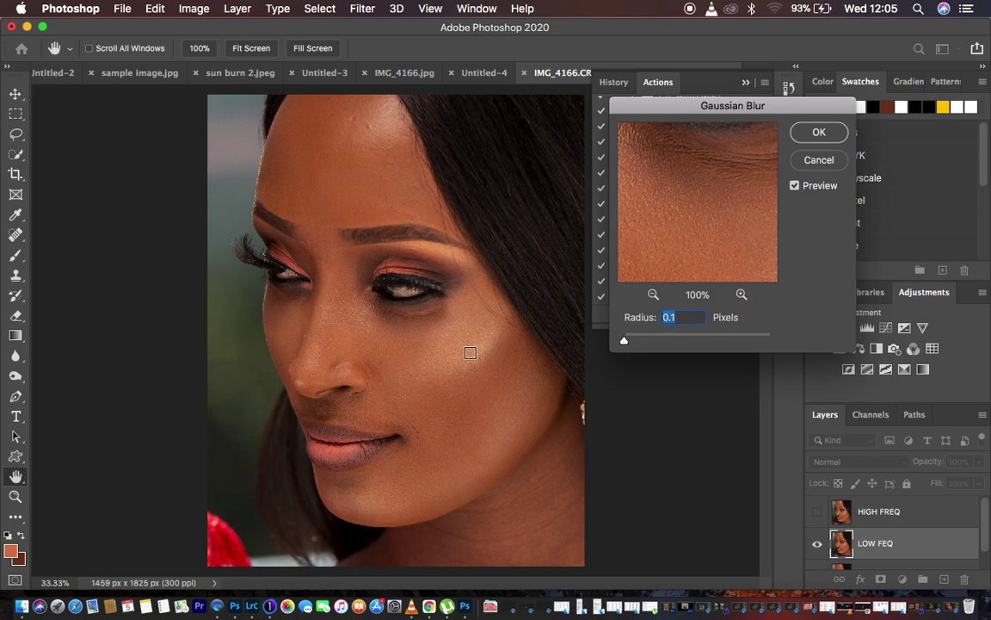
click(423, 319)
click(344, 128)
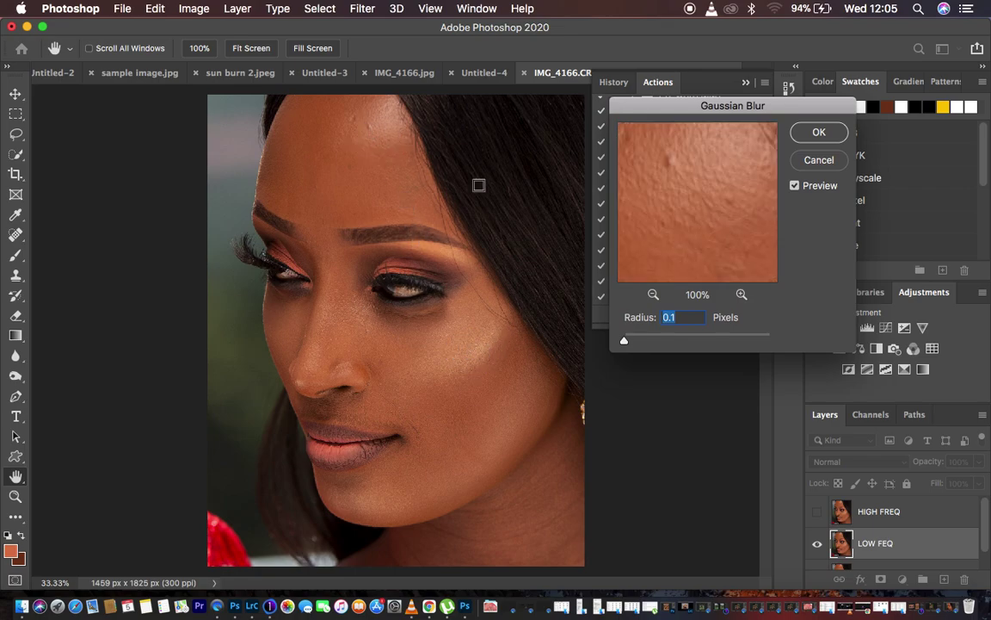
click(654, 295)
click(653, 295)
drag(683, 201, 690, 249)
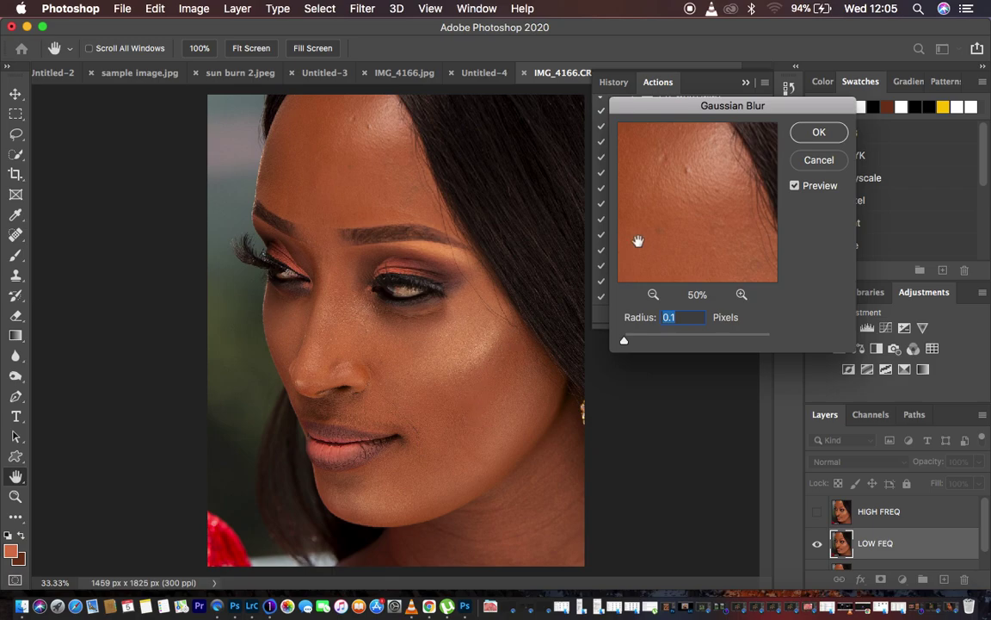
click(354, 128)
click(363, 129)
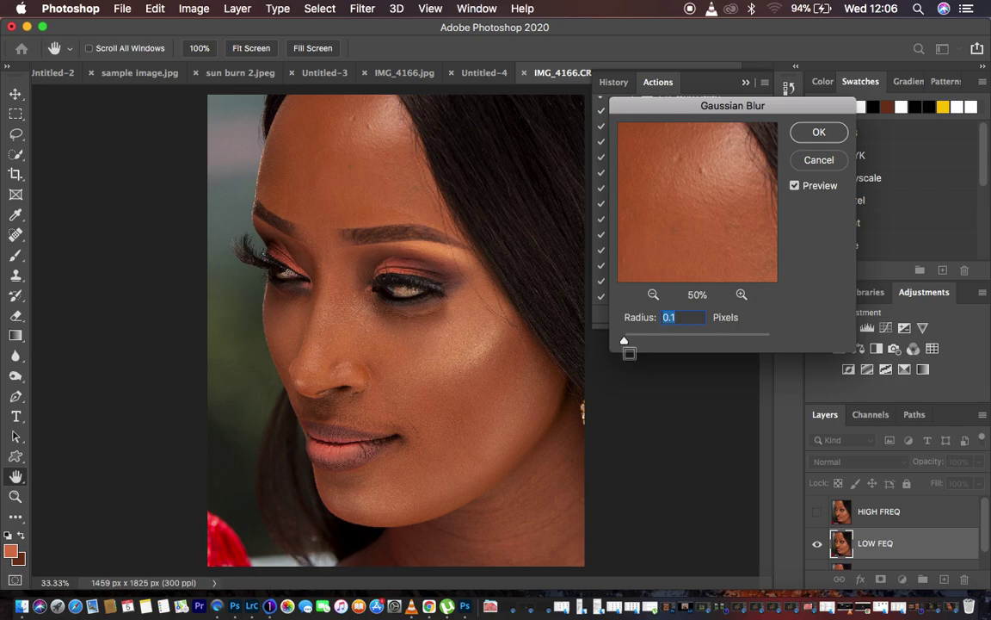
drag(625, 343, 673, 342)
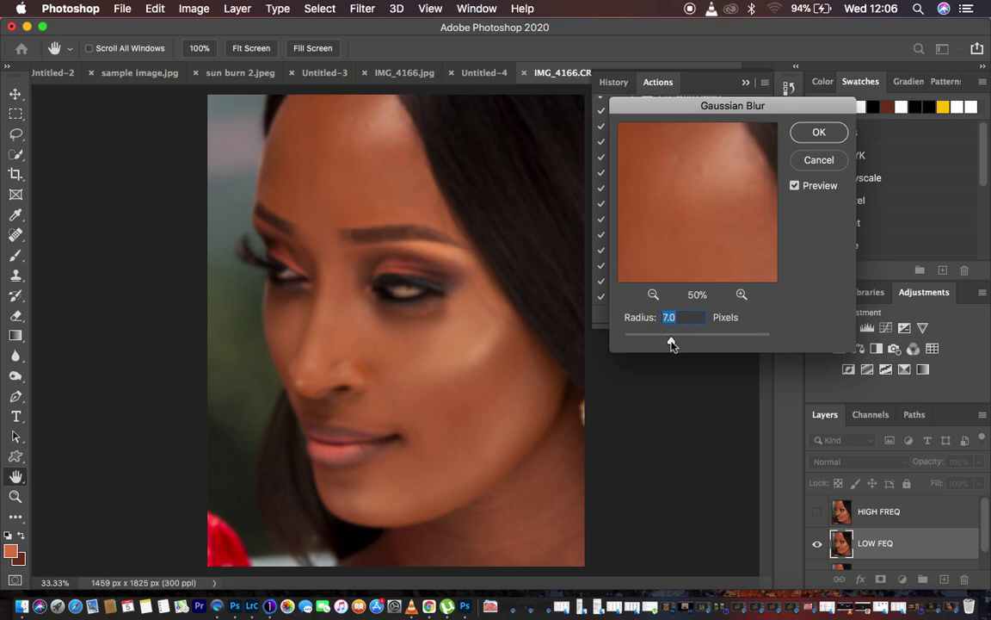
Check the 7.0-pixel blur around the eye, eyebrow and forehead, then confirm it with OK
click(723, 172)
drag(723, 172, 686, 177)
drag(668, 221, 719, 137)
click(380, 317)
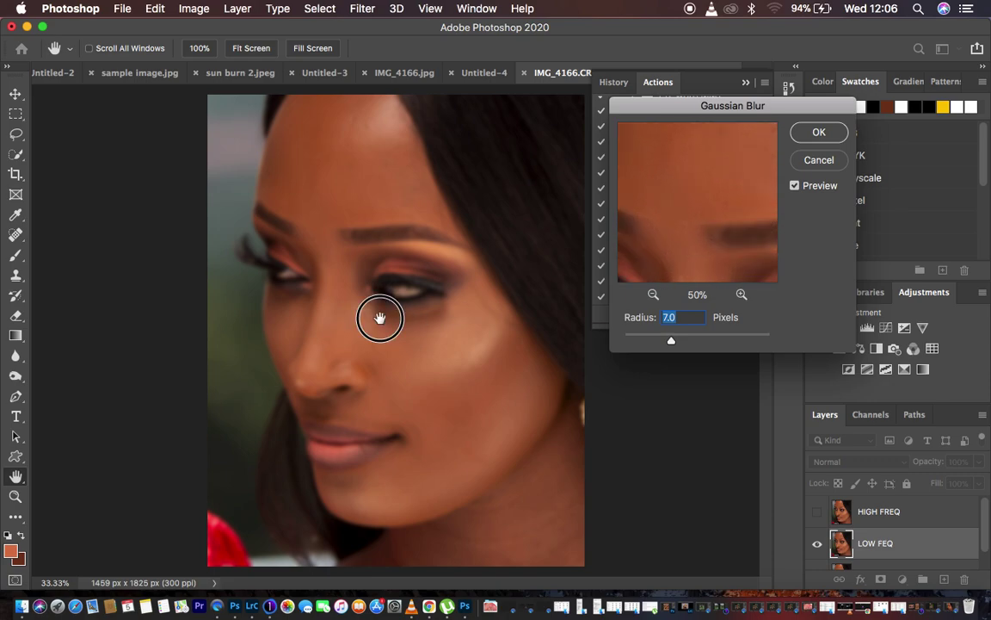
click(408, 328)
click(288, 297)
click(289, 241)
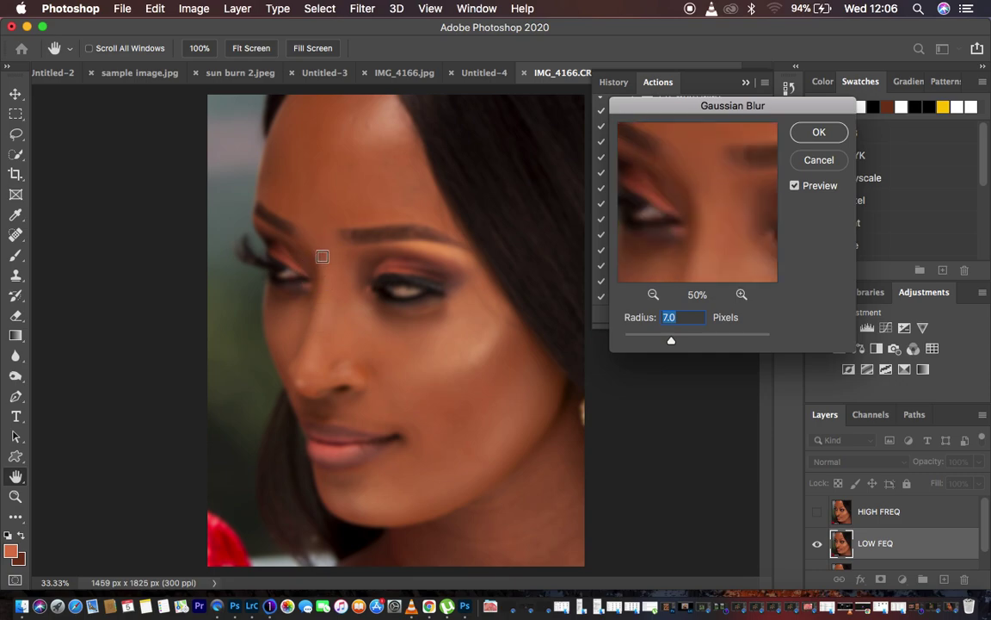
click(367, 239)
click(307, 208)
click(327, 184)
click(380, 205)
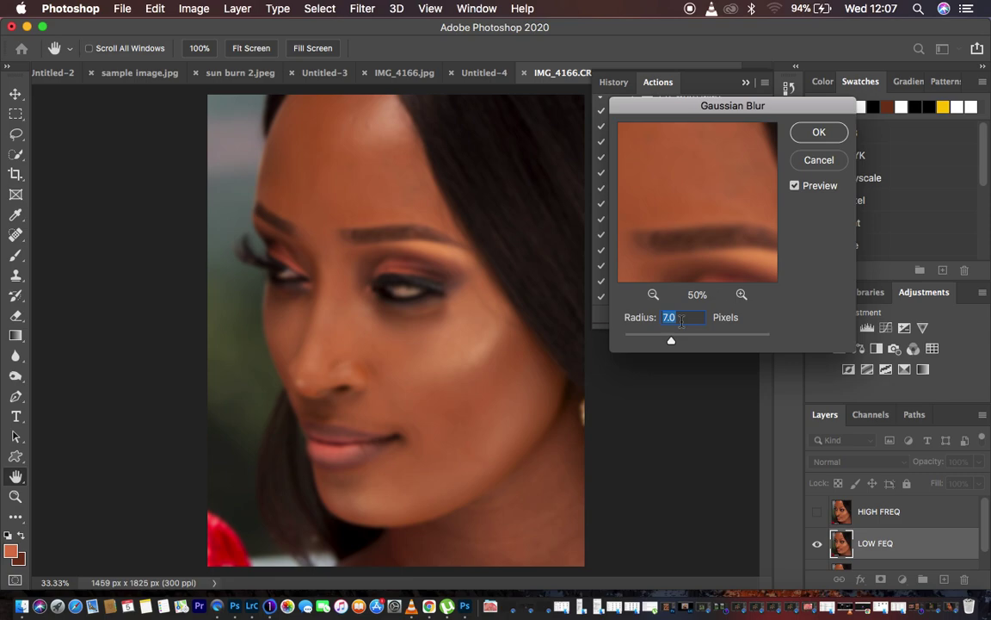
click(818, 131)
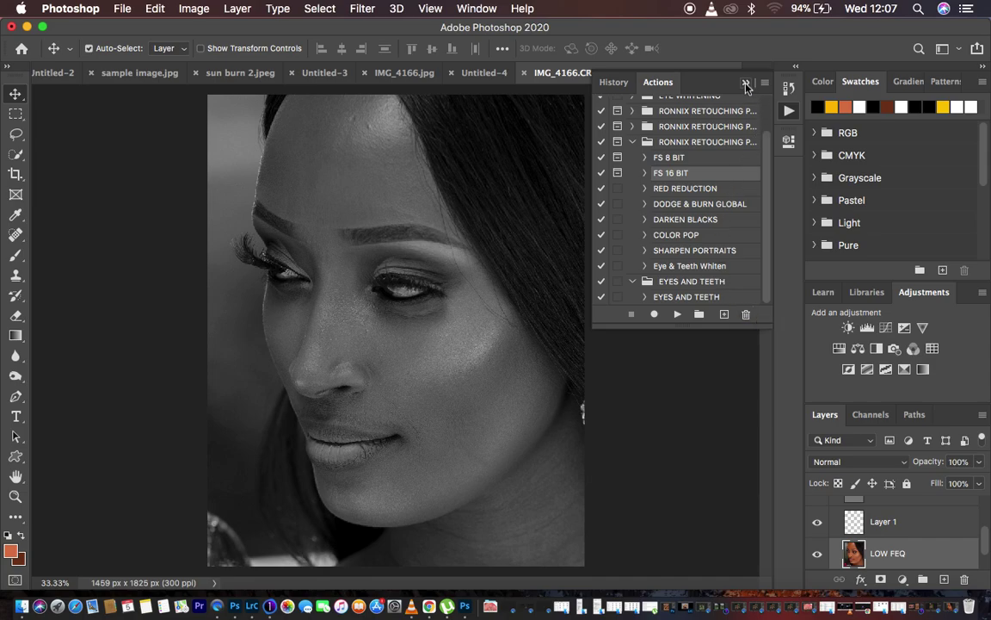
Collapse the Actions panel and hide the Black & White 1 layer to restore colour
click(746, 83)
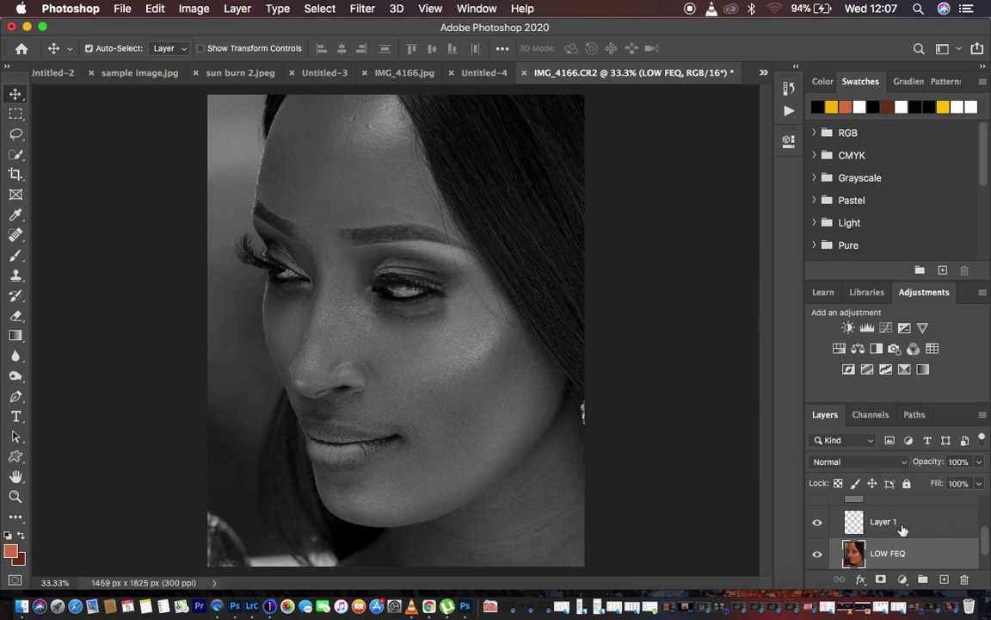
scroll(901, 531, up, 5)
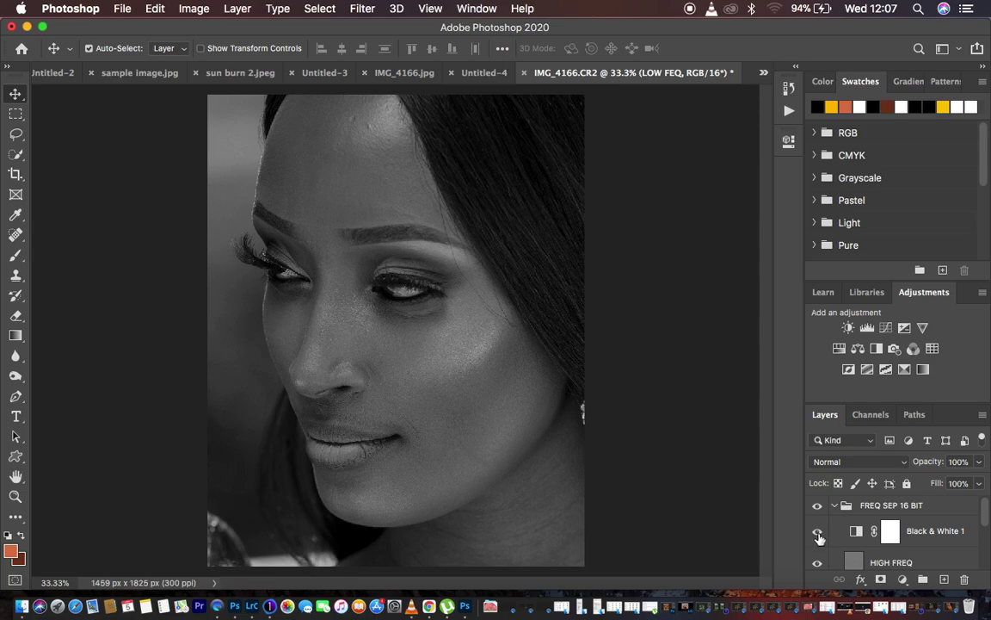
click(818, 535)
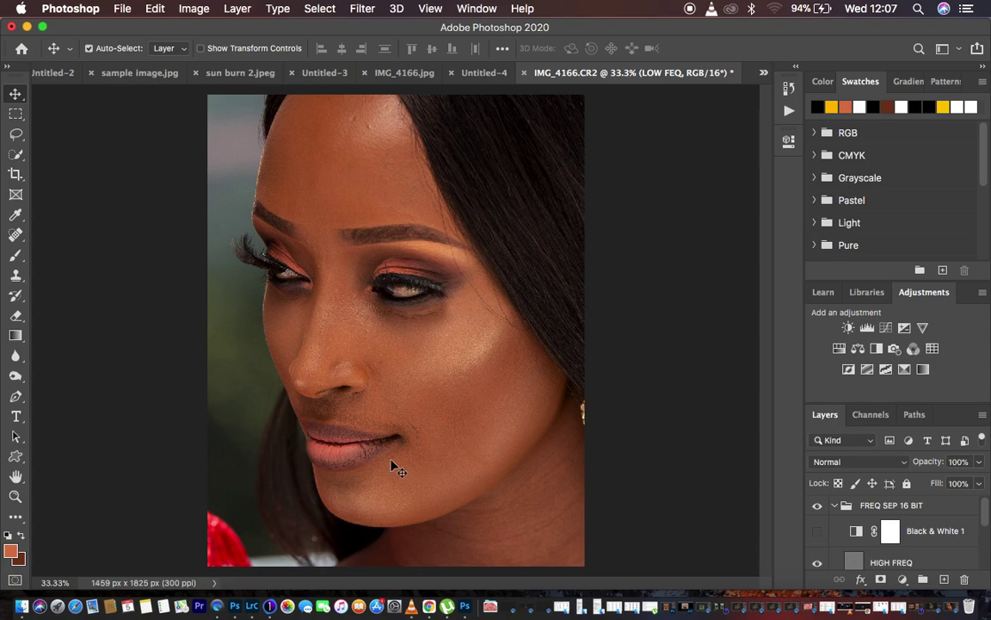
Switch to the Mixer Brush tool from the brush tool group
click(18, 263)
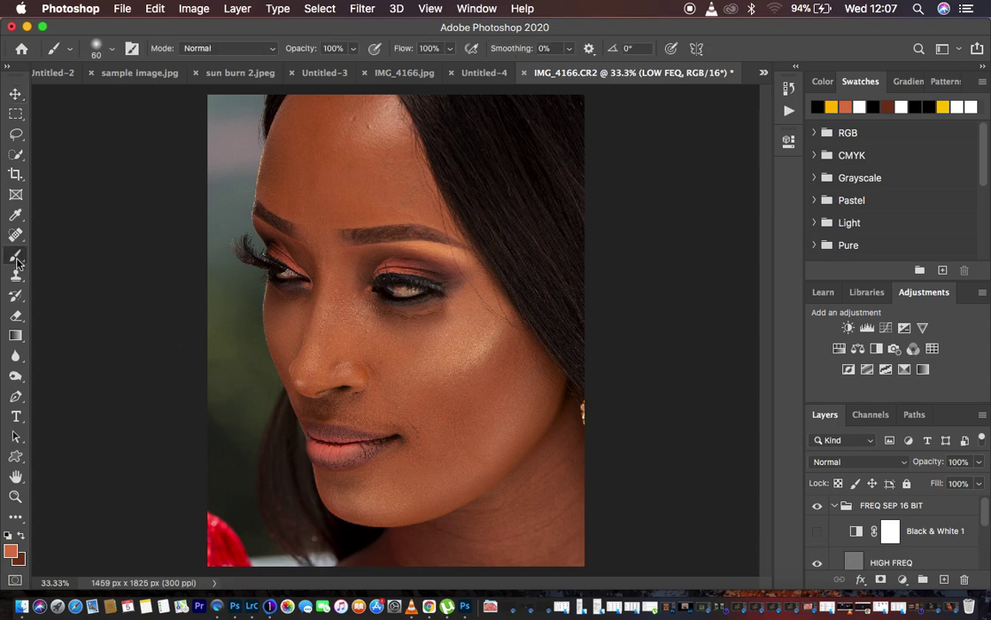
right_click(18, 262)
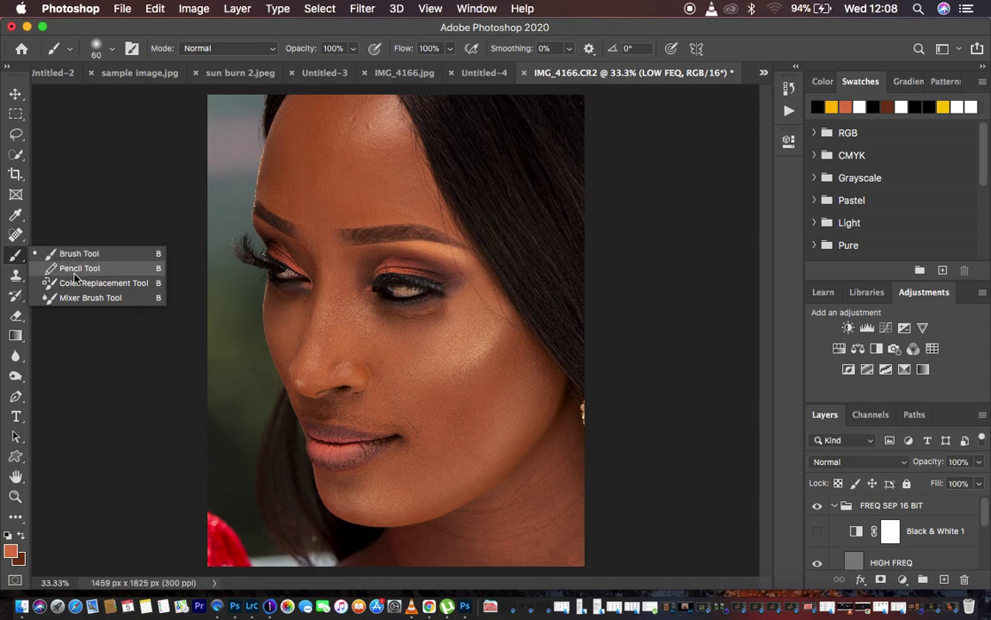
click(121, 299)
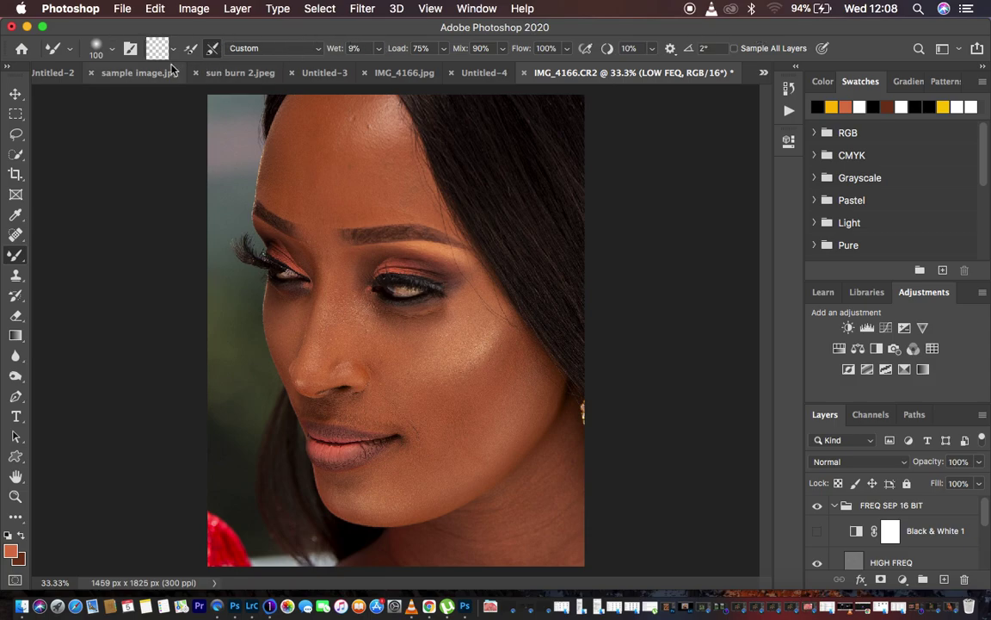
Check the brush tip settings, then bring up the Load/Clean Brush swatch menu
click(111, 52)
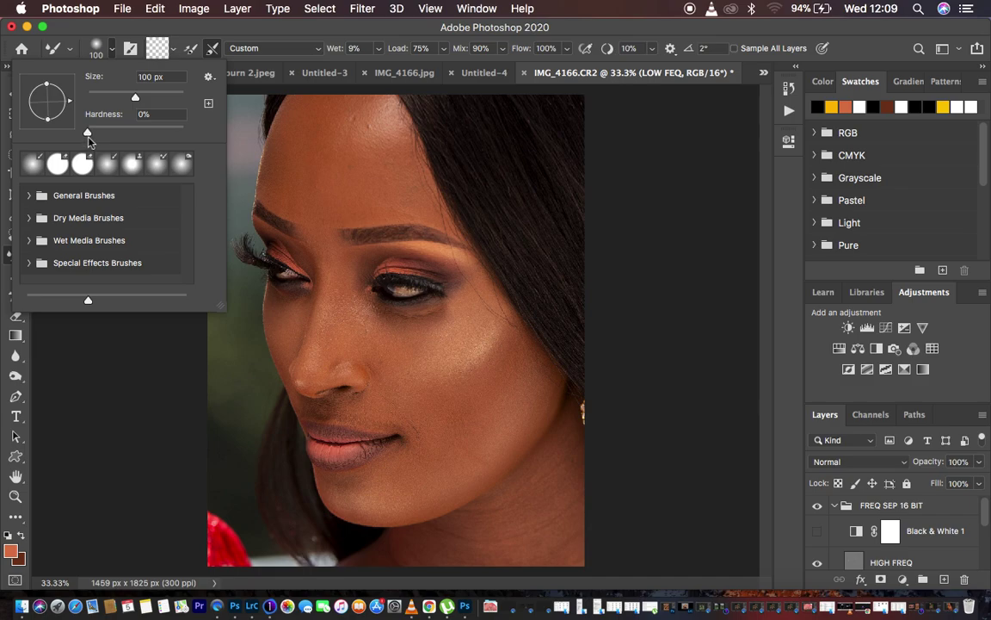
click(112, 53)
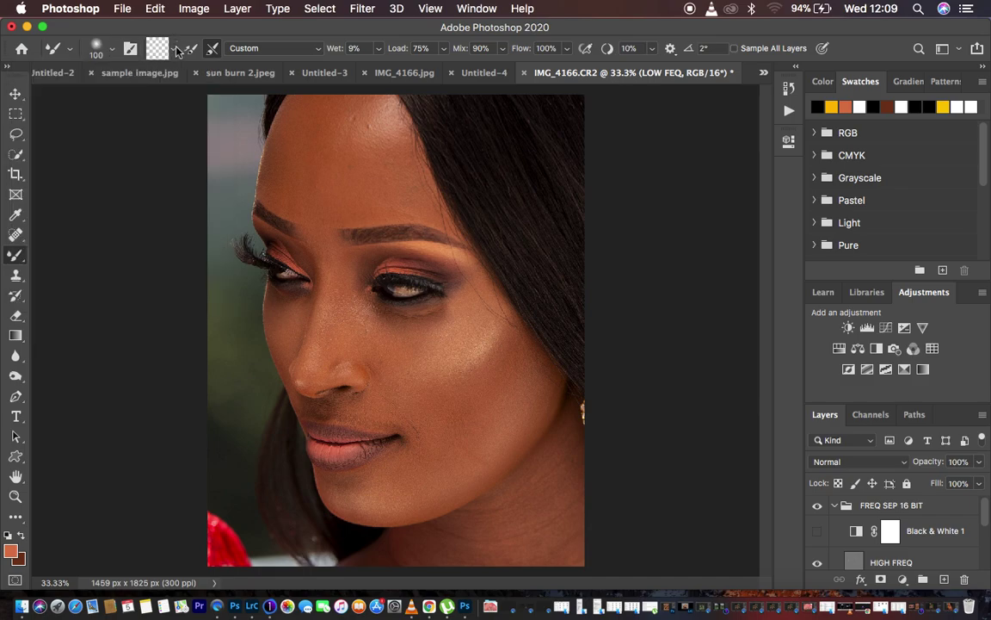
click(175, 54)
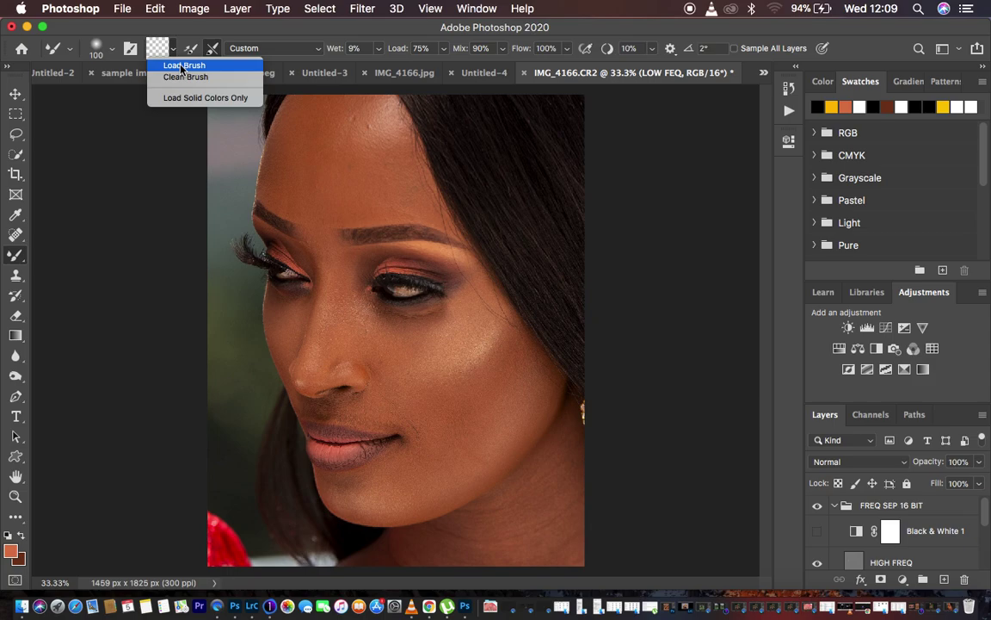
Empty the mixer brush with Clean Brush and enable cleaning after each stroke
click(192, 79)
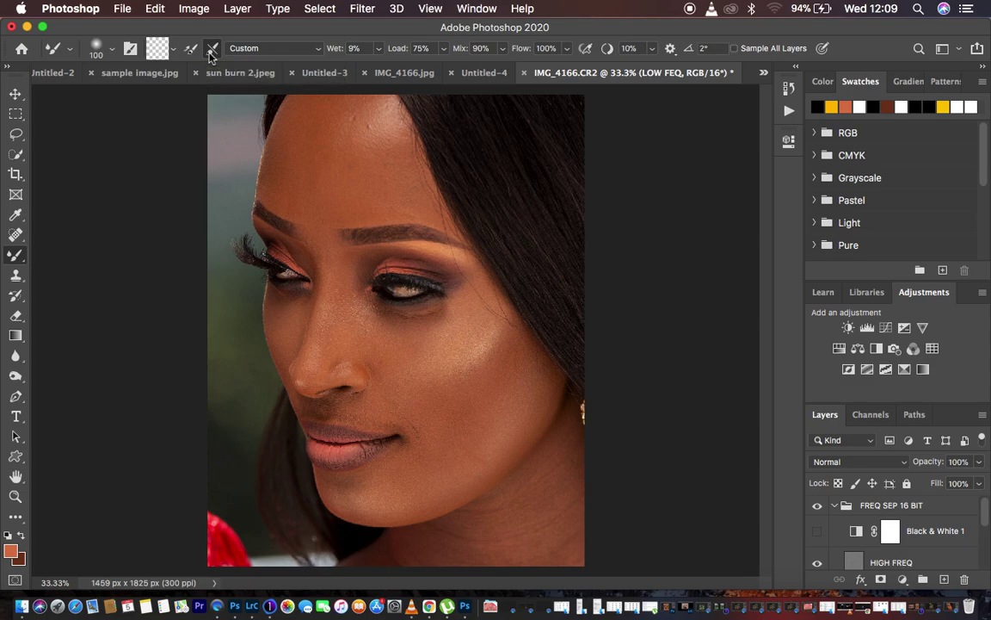
click(212, 52)
click(213, 50)
Raise the divider between the Adjustments and Layers panels so more layers are visible
scroll(943, 538, down, 3)
scroll(942, 538, up, 3)
scroll(938, 543, down, 3)
scroll(936, 544, up, 1)
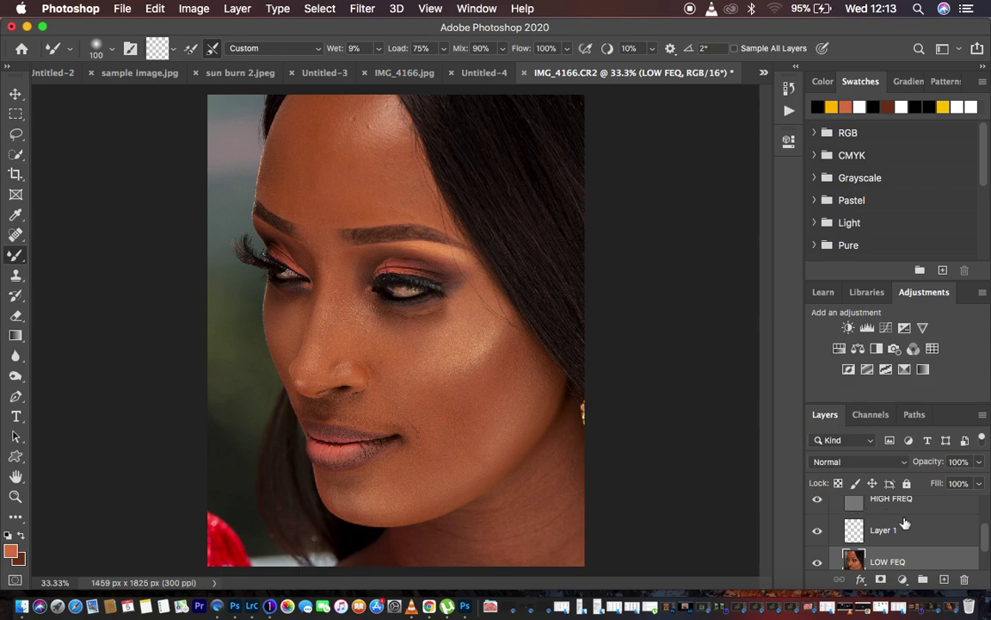
scroll(858, 512, up, 2)
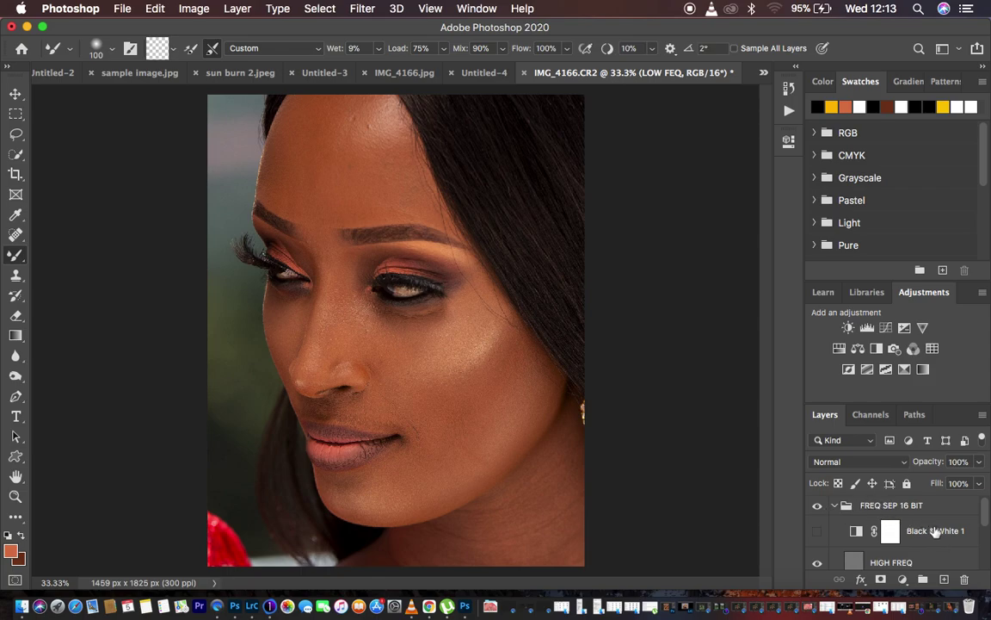
drag(906, 402, 905, 348)
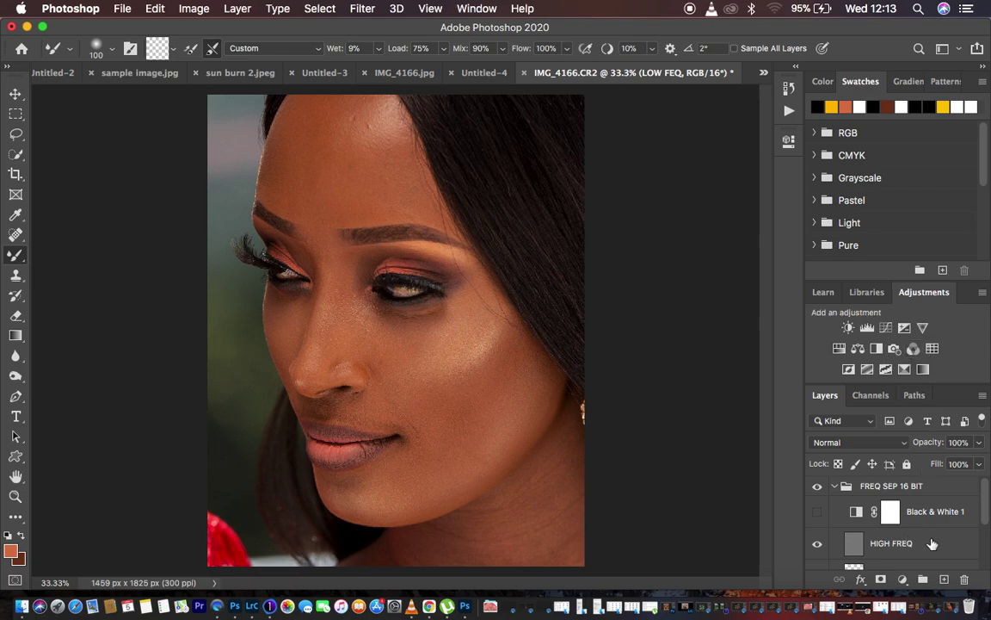
scroll(904, 534, down, 3)
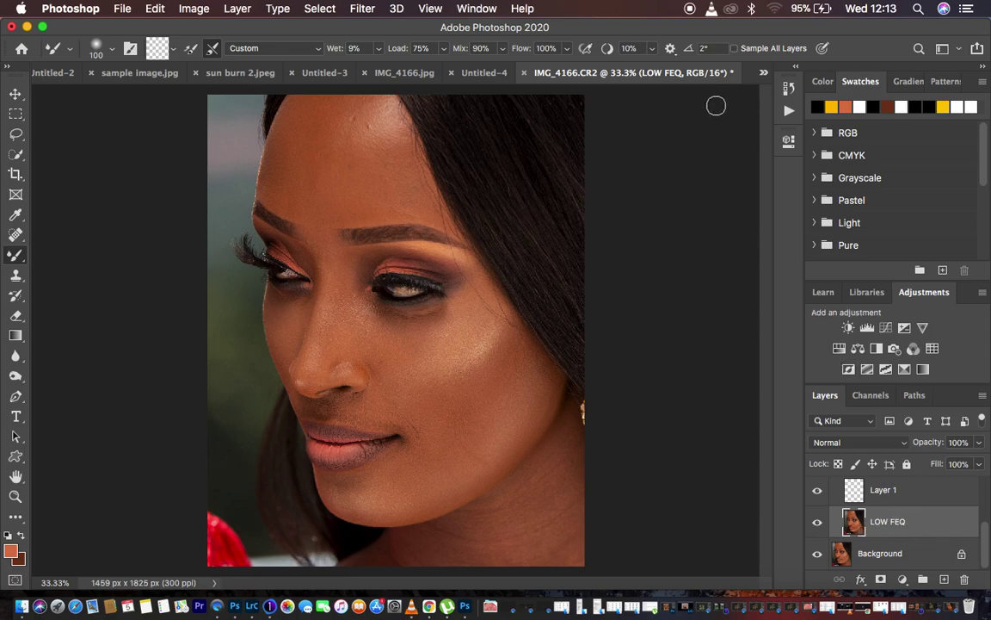
Turn on Sample All Layers and enlarge the mixer brush to 175 px
click(734, 49)
scroll(855, 542, up, 5)
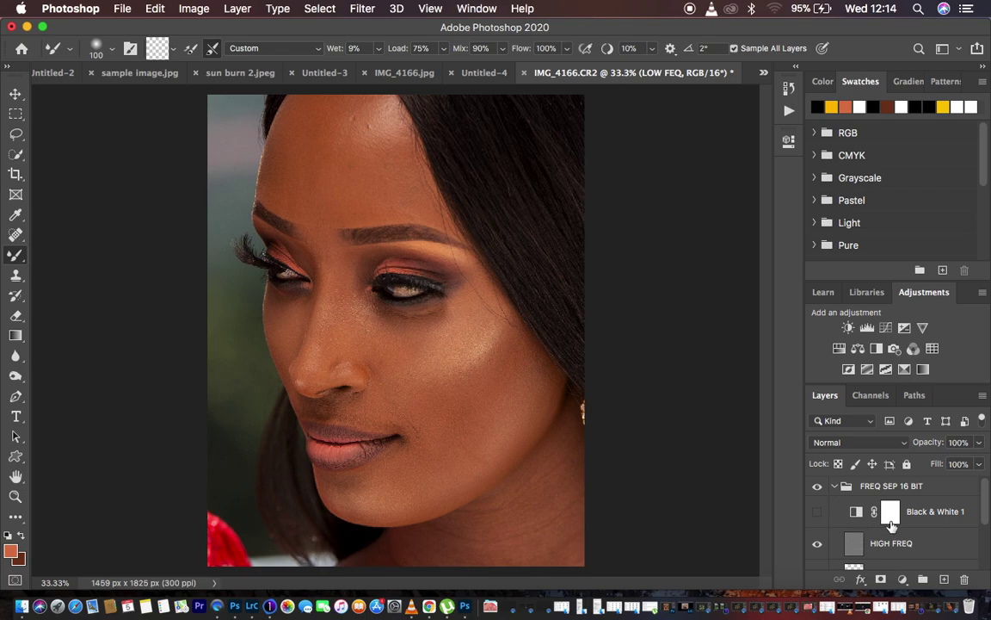
scroll(893, 527, down, 3)
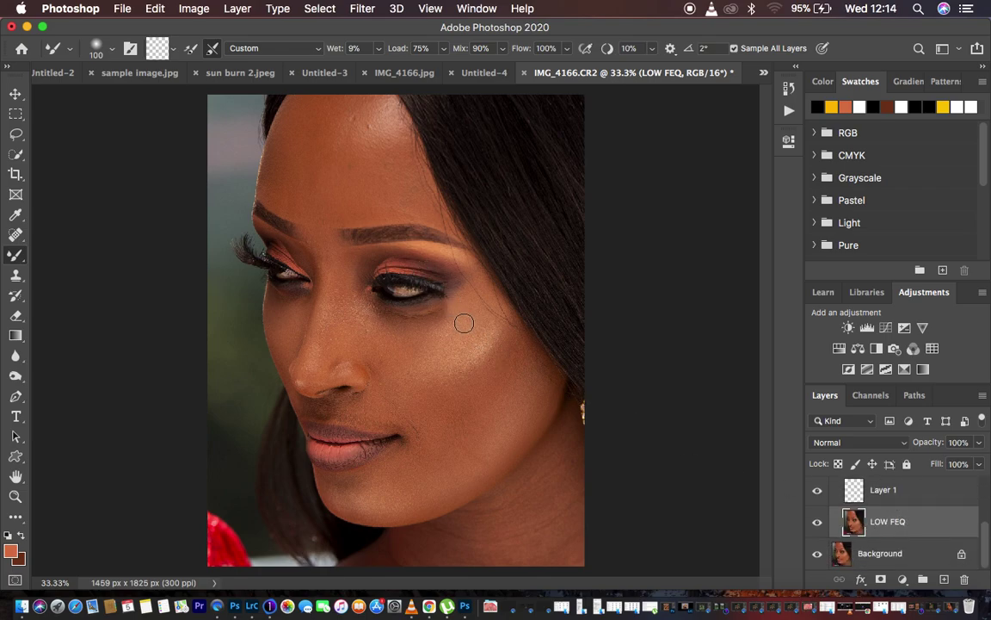
key(bracketright)
key(bracketright)
key(bracketright)
Try blending strokes on the cheek at 50% zoom, then undo them
mouse_move(492, 326)
mouse_down()
mouse_move(458, 384)
mouse_move(489, 349)
mouse_move(465, 393)
mouse_move(489, 354)
mouse_move(469, 391)
mouse_move(494, 368)
mouse_move(467, 387)
mouse_move(491, 348)
mouse_move(466, 365)
mouse_move(496, 380)
mouse_move(492, 345)
mouse_move(471, 362)
mouse_move(489, 385)
mouse_move(483, 359)
mouse_up()
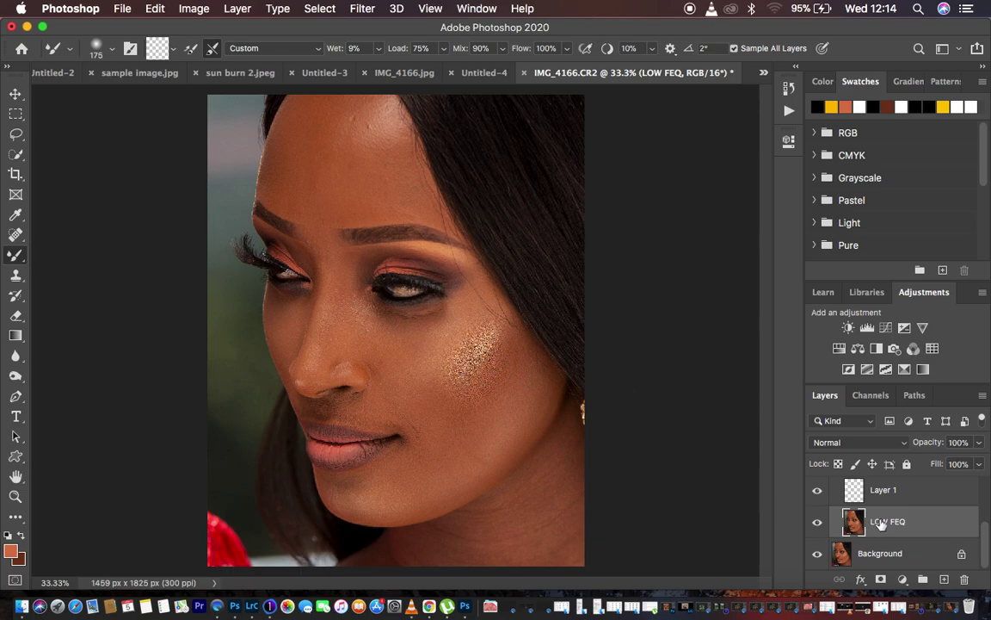
key(super+equal)
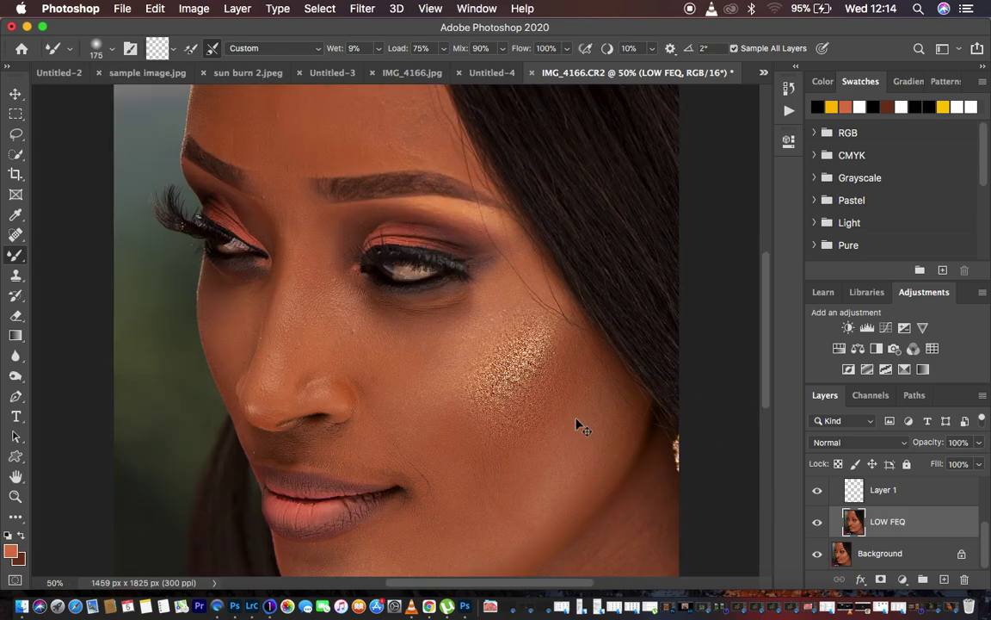
mouse_move(504, 350)
mouse_down()
mouse_move(522, 391)
mouse_move(523, 362)
mouse_up()
key(super+z)
key(super+z)
key(super+z)
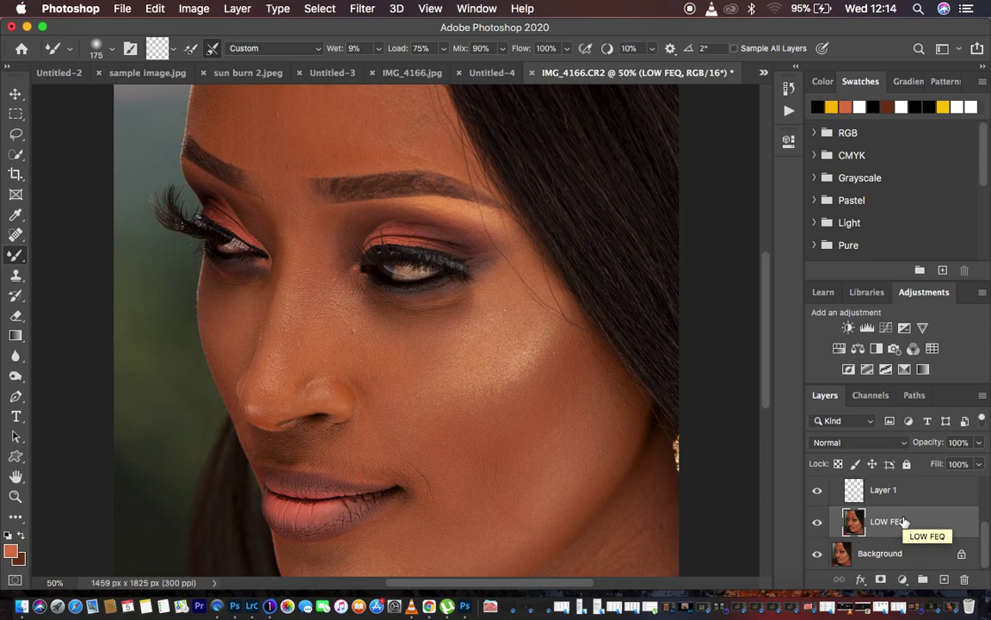
scroll(903, 522, up, 5)
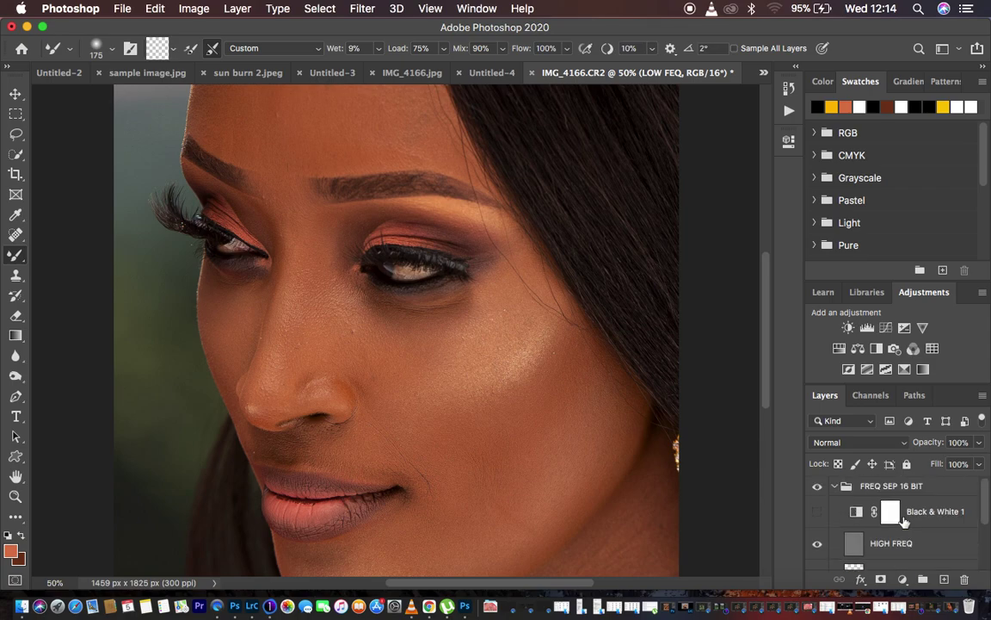
Hide HIGH FREQ and scroll the Layers panel to show Layer 1, LOW FEQ and Background
click(817, 544)
scroll(925, 537, down, 5)
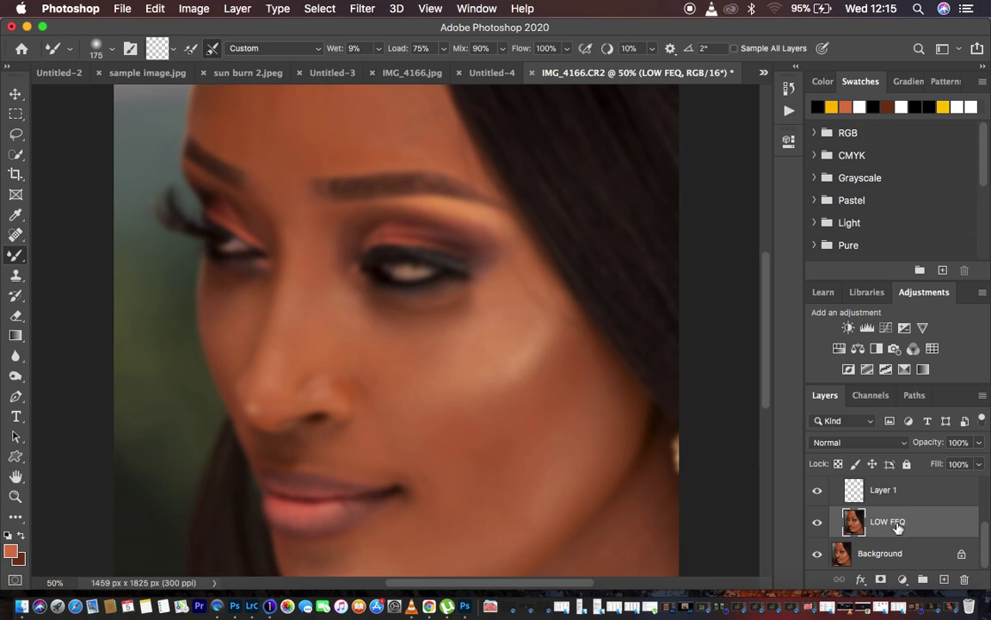
scroll(935, 514, up, 5)
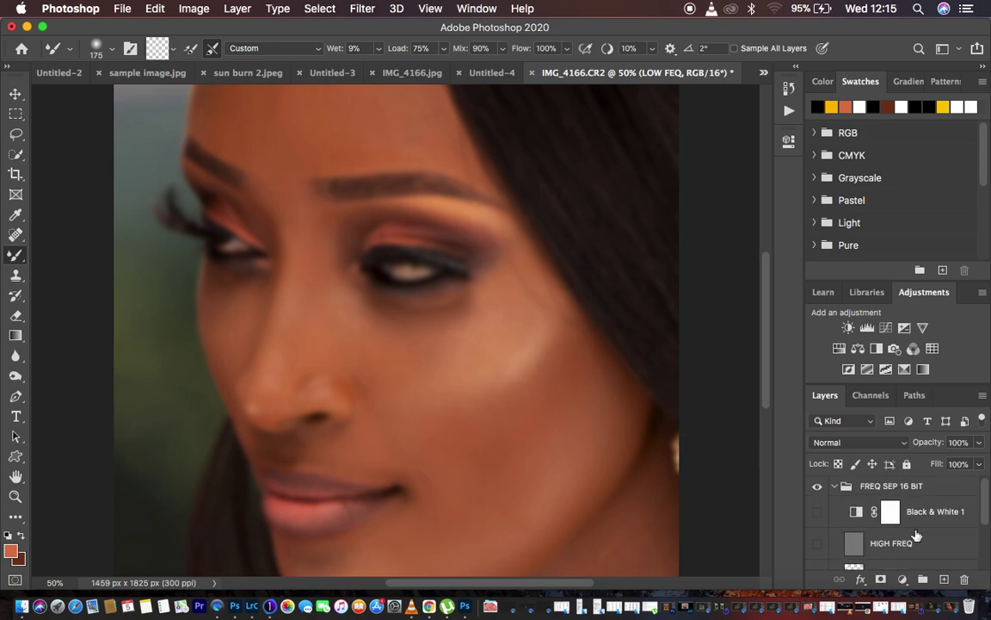
scroll(917, 535, down, 5)
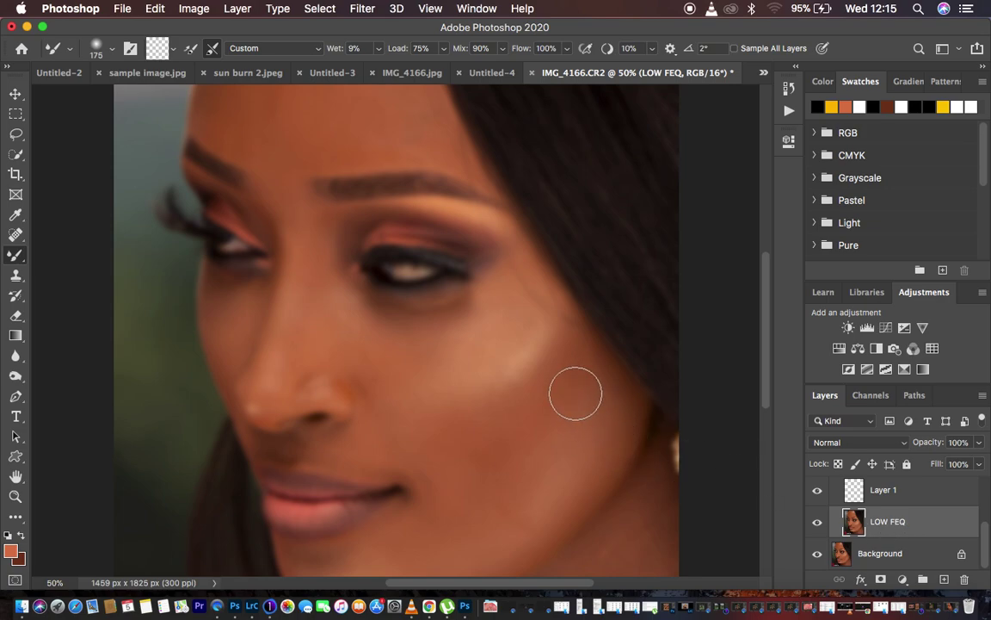
Paint short Mixer Brush strokes over the cheek highlight on LOW FEQ to blend it in
mouse_move(573, 369)
mouse_down()
mouse_move(559, 392)
mouse_move(562, 374)
mouse_up()
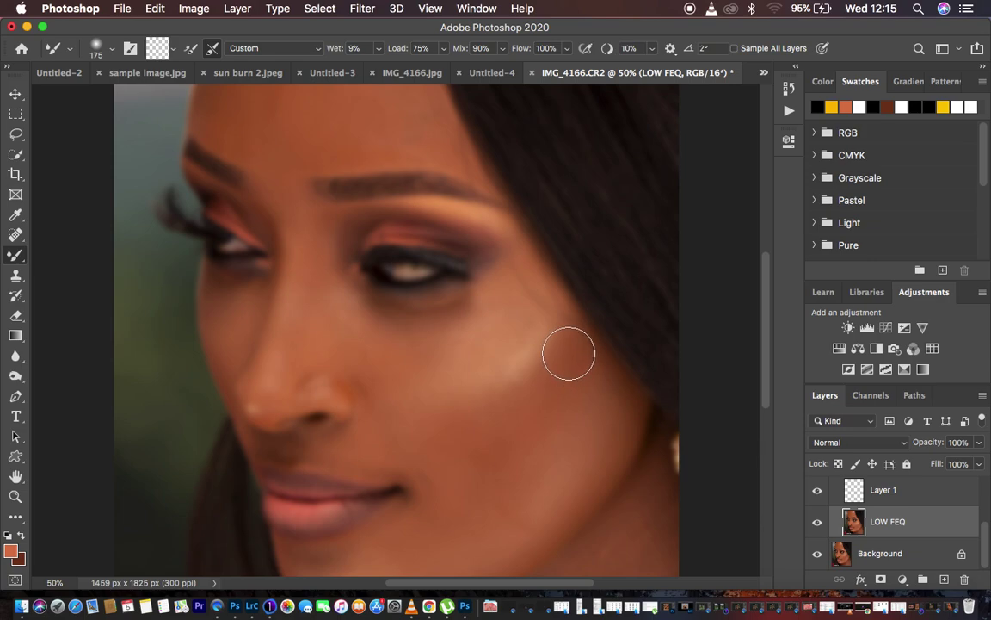
mouse_move(571, 353)
mouse_down()
mouse_move(536, 410)
mouse_move(516, 421)
mouse_move(531, 414)
mouse_move(524, 435)
mouse_up()
Zoom out, smooth the upper cheek, then resize the Mixer Brush to 150 px
key(super+minus)
mouse_move(509, 376)
mouse_down()
mouse_move(508, 359)
mouse_move(487, 404)
mouse_move(511, 389)
mouse_move(489, 399)
mouse_move(502, 405)
mouse_move(511, 365)
mouse_move(515, 372)
mouse_move(505, 368)
mouse_move(522, 348)
mouse_move(520, 379)
mouse_move(507, 368)
mouse_move(478, 394)
mouse_move(480, 416)
mouse_move(508, 360)
mouse_move(524, 390)
mouse_move(525, 376)
mouse_move(504, 419)
mouse_move(473, 421)
mouse_move(473, 447)
mouse_move(491, 425)
mouse_move(454, 465)
mouse_move(477, 389)
mouse_move(444, 420)
mouse_up()
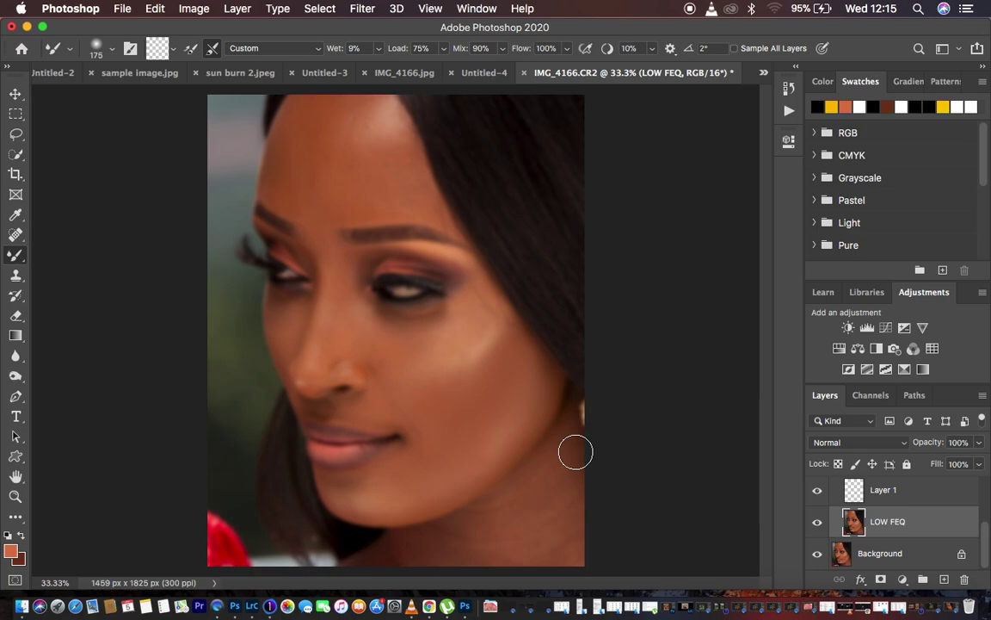
key(bracketleft)
key(bracketleft)
key(bracketleft)
key(bracketleft)
key(bracketright)
key(bracketright)
key(bracketright)
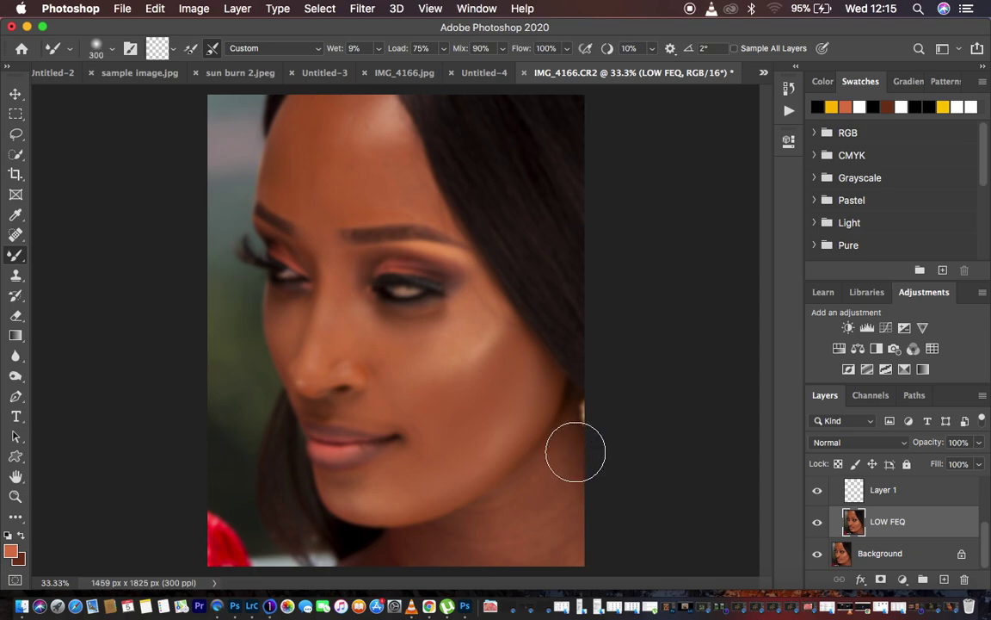
key(bracketright)
key(bracketright)
key(bracketright)
key(bracketright)
key(bracketright)
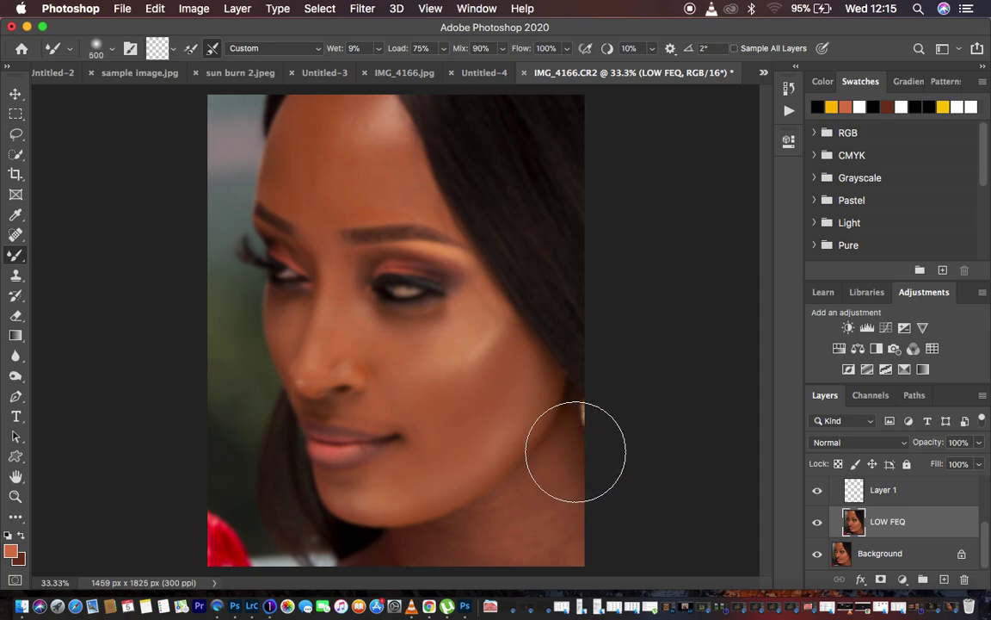
key(bracketleft)
key(bracketleft)
key(bracketleft)
key(bracketleft)
key(bracketright)
key(bracketright)
key(bracketright)
key(bracketright)
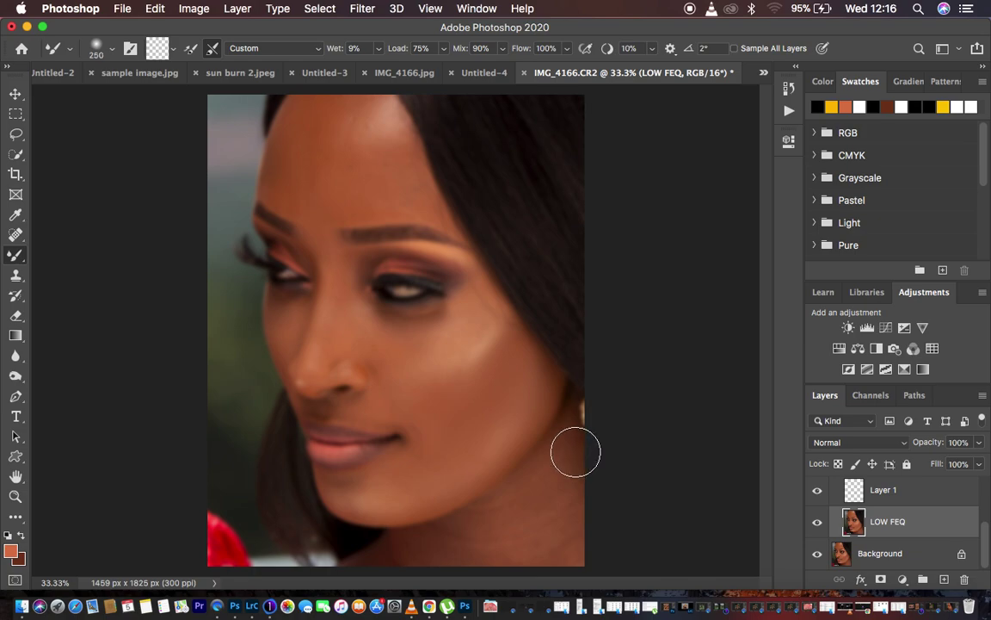
key(bracketleft)
key(bracketleft)
key(bracketleft)
key(bracketleft)
key(bracketleft)
key(bracketleft)
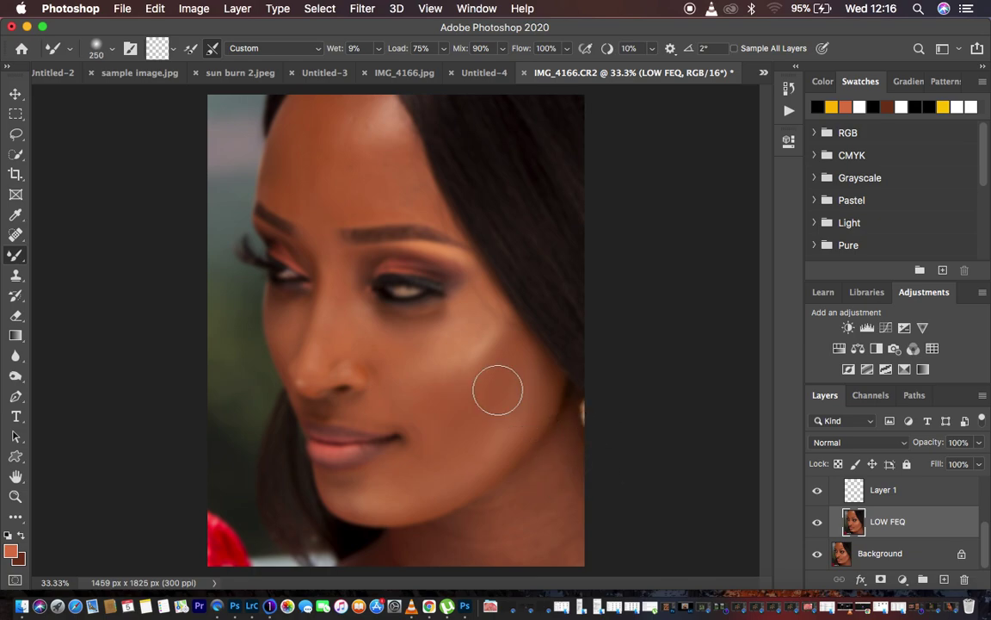
Blend the cheek toward the nose, plus the chin and jaw beside the lips
mouse_move(476, 310)
mouse_down()
mouse_move(442, 378)
mouse_move(462, 378)
mouse_move(463, 345)
mouse_move(447, 374)
mouse_move(477, 315)
mouse_move(438, 370)
mouse_move(446, 350)
mouse_move(428, 368)
mouse_move(475, 302)
mouse_move(445, 357)
mouse_move(468, 341)
mouse_move(435, 379)
mouse_up()
drag(515, 334, 441, 396)
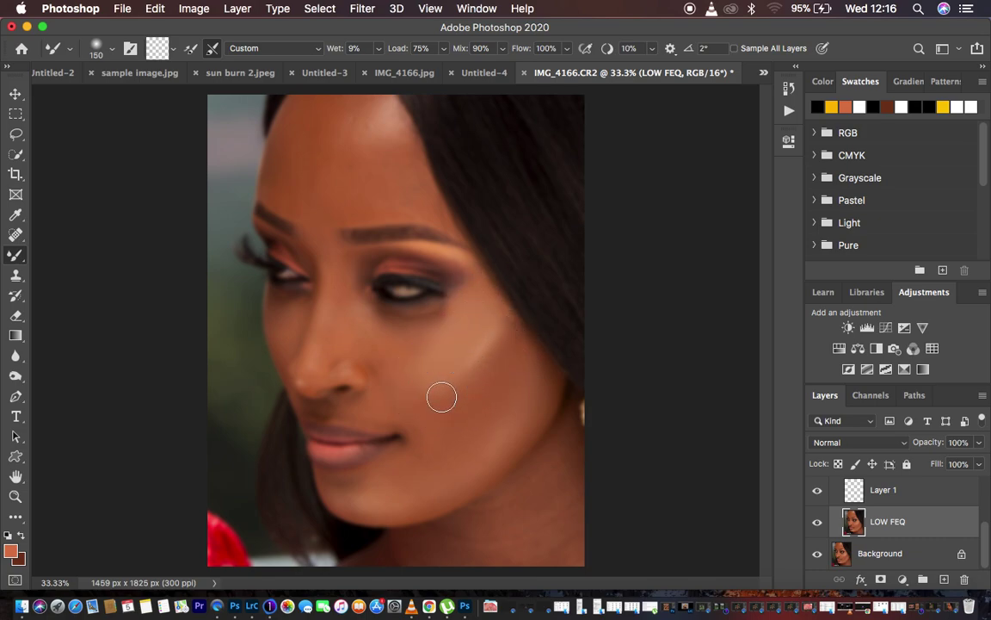
mouse_move(504, 354)
mouse_down()
mouse_move(487, 376)
mouse_move(430, 399)
mouse_move(407, 332)
mouse_move(426, 338)
mouse_move(400, 332)
mouse_move(437, 318)
mouse_move(410, 328)
mouse_move(425, 328)
mouse_move(383, 322)
mouse_move(427, 326)
mouse_move(414, 333)
mouse_move(446, 317)
mouse_move(394, 336)
mouse_up()
mouse_move(405, 466)
mouse_down()
mouse_move(422, 427)
mouse_move(407, 409)
mouse_up()
mouse_move(398, 367)
mouse_down()
mouse_move(392, 387)
mouse_move(392, 368)
mouse_move(386, 374)
mouse_move(438, 321)
mouse_up()
scroll(873, 517, up, 1)
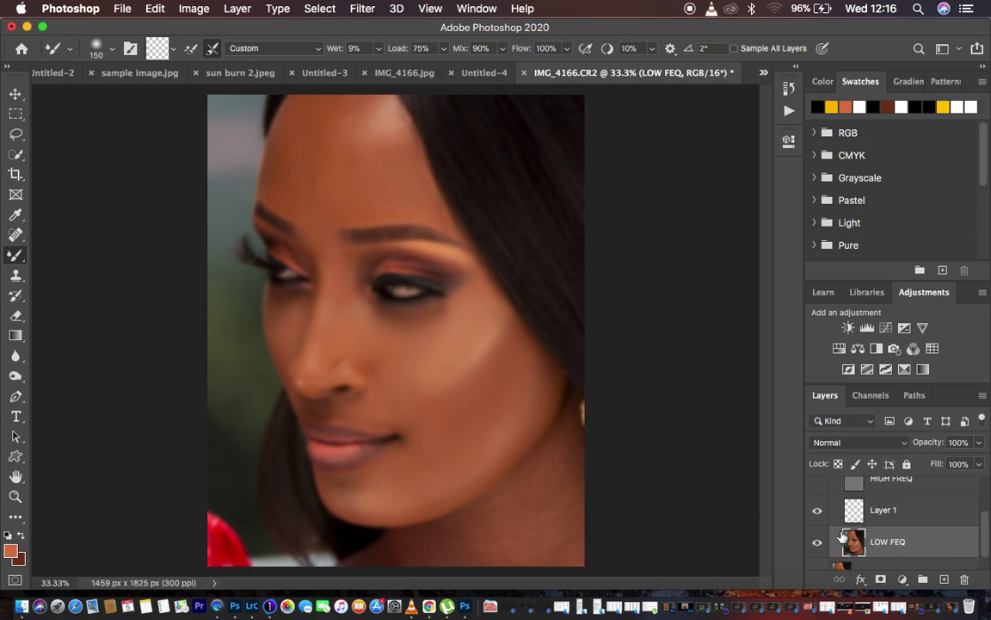
click(817, 480)
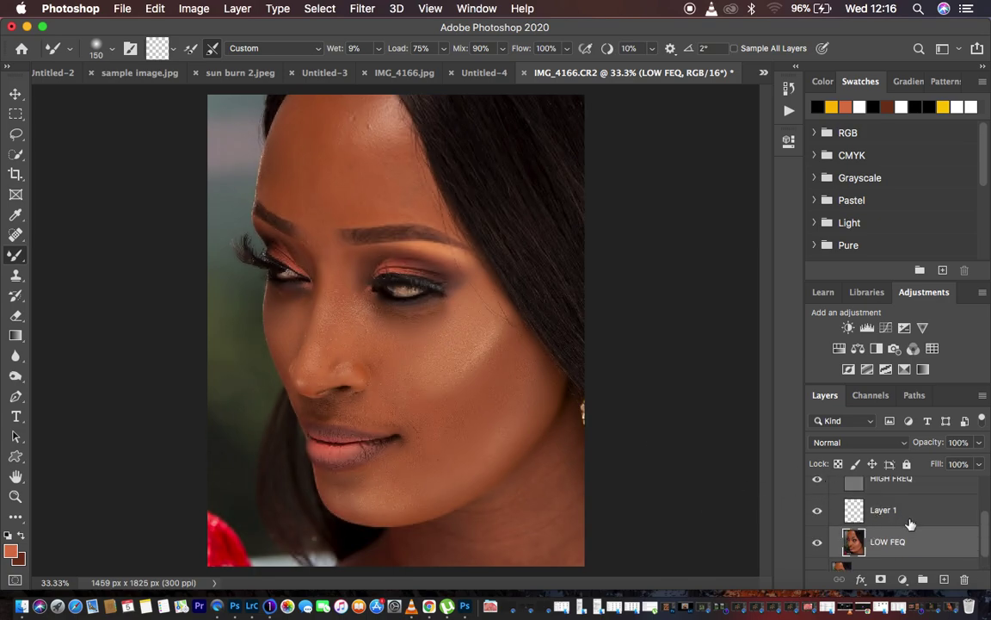
scroll(911, 524, up, 3)
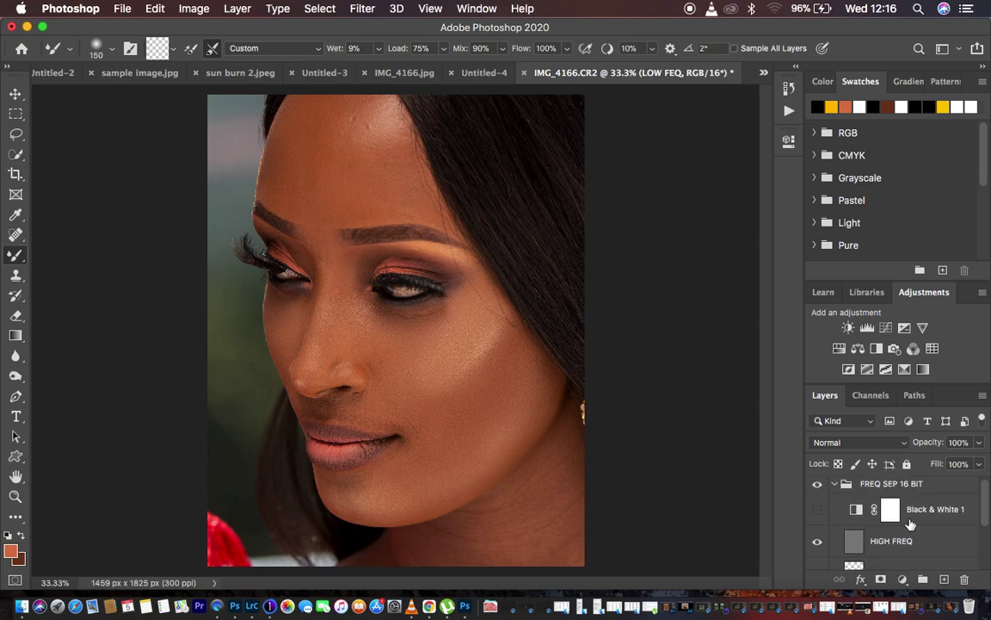
click(817, 484)
click(818, 486)
click(818, 487)
click(817, 488)
click(817, 487)
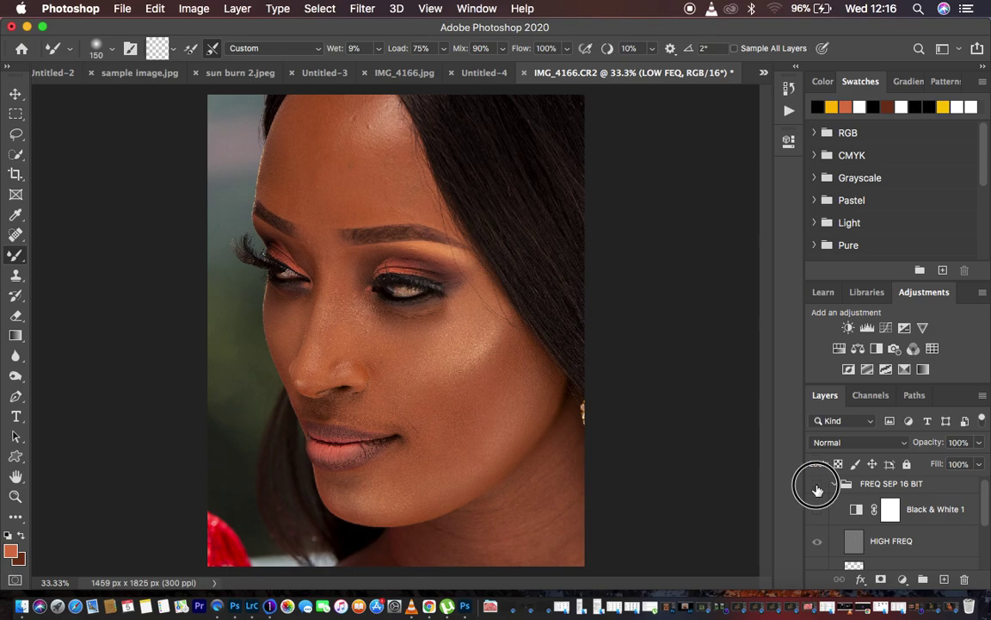
click(817, 544)
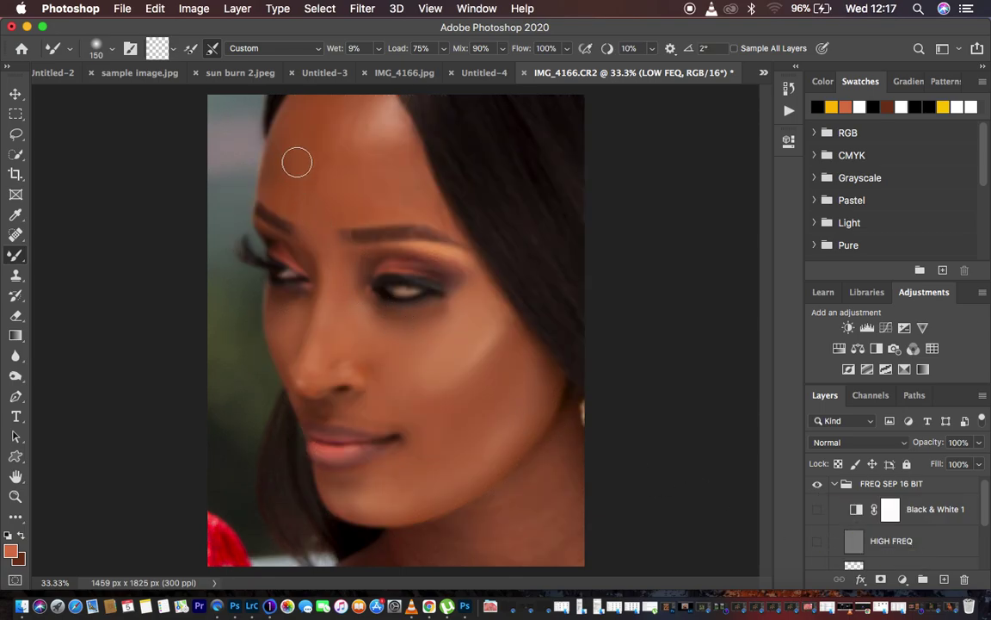
At a 200 px brush, sample the forehead and hairline tones and smooth the forehead
key(bracketright)
key(bracketright)
alt+click(286, 176)
alt+click(344, 129)
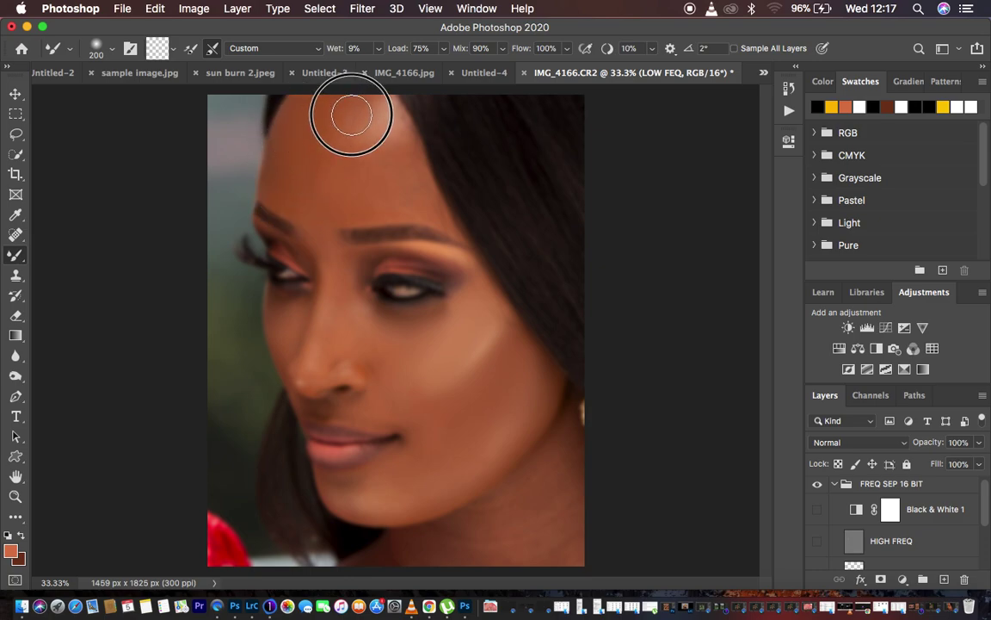
mouse_move(341, 125)
mouse_down()
mouse_move(360, 145)
mouse_move(327, 161)
mouse_move(305, 188)
mouse_up()
mouse_move(311, 127)
mouse_down()
mouse_move(298, 133)
mouse_move(314, 186)
mouse_move(388, 190)
mouse_move(401, 180)
mouse_move(413, 191)
mouse_move(405, 182)
mouse_move(353, 202)
mouse_move(317, 198)
mouse_move(287, 188)
mouse_move(297, 172)
mouse_up()
mouse_move(338, 143)
mouse_down()
mouse_move(367, 133)
mouse_move(329, 118)
mouse_move(333, 132)
mouse_move(300, 189)
mouse_move(317, 205)
mouse_move(298, 197)
mouse_move(287, 168)
mouse_move(402, 198)
mouse_move(412, 179)
mouse_move(431, 212)
mouse_move(375, 141)
mouse_move(338, 146)
mouse_move(343, 156)
mouse_move(338, 113)
mouse_move(375, 105)
mouse_move(321, 116)
mouse_move(387, 148)
mouse_move(405, 136)
mouse_move(407, 144)
mouse_move(336, 177)
mouse_move(329, 152)
mouse_move(307, 189)
mouse_move(320, 222)
mouse_up()
Shrink the brush and smooth under the left eye, around the nostril and upper lip
key(bracketleft)
key(bracketleft)
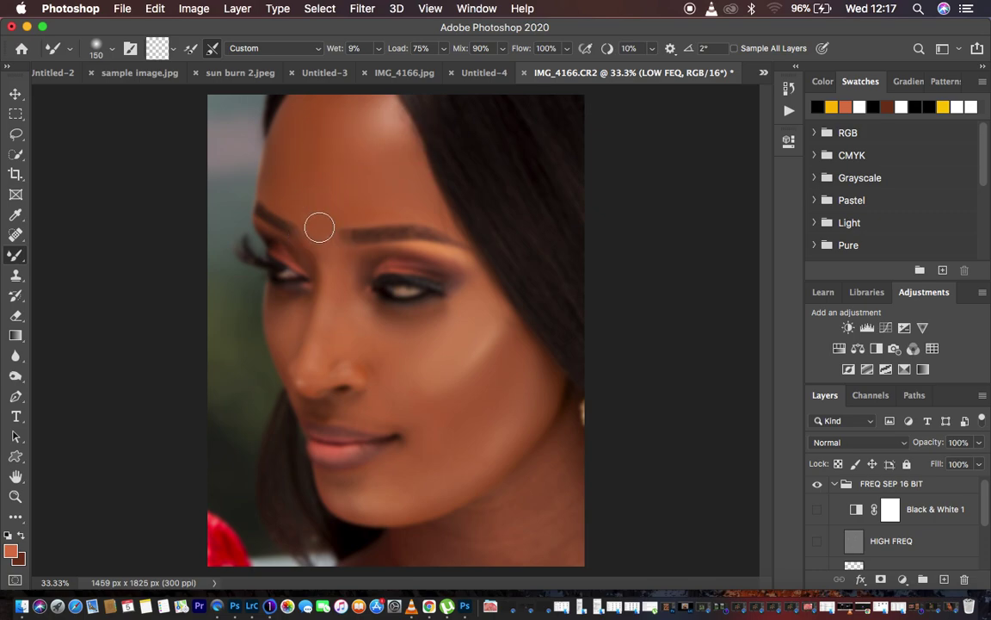
key(bracketleft)
key(bracketleft)
key(bracketleft)
mouse_move(341, 274)
mouse_down()
mouse_move(326, 362)
mouse_move(343, 282)
mouse_move(331, 371)
mouse_move(345, 289)
mouse_move(344, 321)
mouse_move(321, 234)
mouse_move(346, 277)
mouse_move(340, 339)
mouse_move(327, 354)
mouse_move(356, 319)
mouse_move(364, 346)
mouse_move(355, 329)
mouse_move(326, 363)
mouse_up()
mouse_move(359, 404)
mouse_down()
mouse_move(392, 409)
mouse_move(377, 398)
mouse_move(378, 363)
mouse_move(344, 294)
mouse_move(411, 200)
mouse_up()
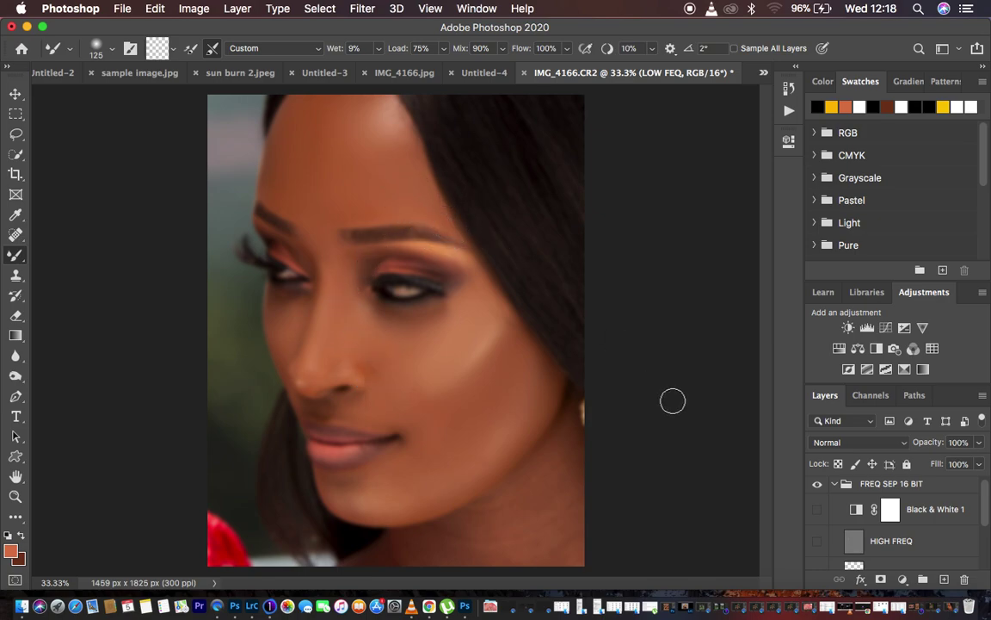
Show HIGH FREQ, toggle the FREQ SEP 16 BIT group to compare, and enlarge the brush
click(818, 543)
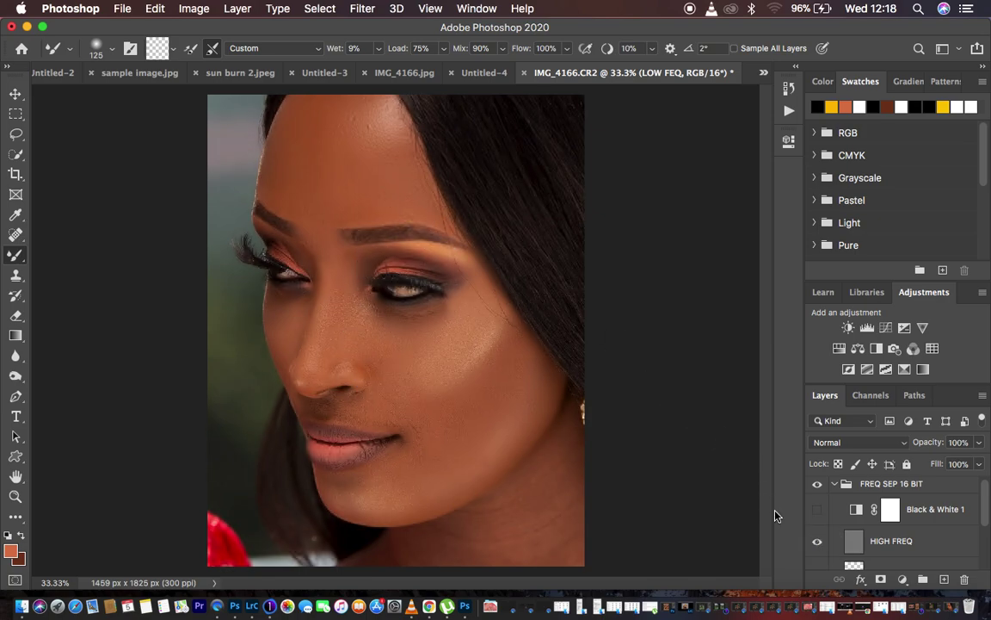
click(816, 485)
click(816, 485)
click(816, 485)
click(816, 486)
click(815, 485)
click(816, 486)
click(816, 485)
click(816, 486)
key(bracketright)
key(bracketright)
Hide HIGH FREQ and blend the jawline and neck skin below the chin
click(816, 542)
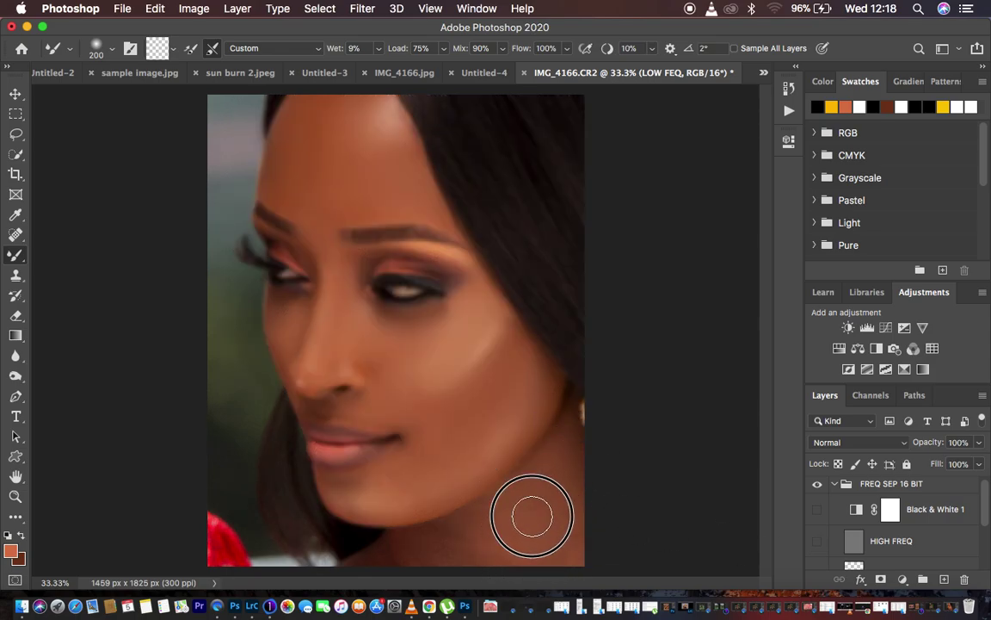
mouse_move(572, 523)
mouse_down()
mouse_move(554, 473)
mouse_move(568, 432)
mouse_move(562, 474)
mouse_move(494, 533)
mouse_move(487, 552)
mouse_move(494, 522)
mouse_move(403, 556)
mouse_move(451, 543)
mouse_move(541, 490)
mouse_move(532, 534)
mouse_move(506, 556)
mouse_move(438, 550)
mouse_move(383, 571)
mouse_move(503, 524)
mouse_move(519, 501)
mouse_move(459, 533)
mouse_move(533, 498)
mouse_move(563, 448)
mouse_move(540, 486)
mouse_move(558, 453)
mouse_move(574, 484)
mouse_move(553, 555)
mouse_move(472, 559)
mouse_move(427, 543)
mouse_up()
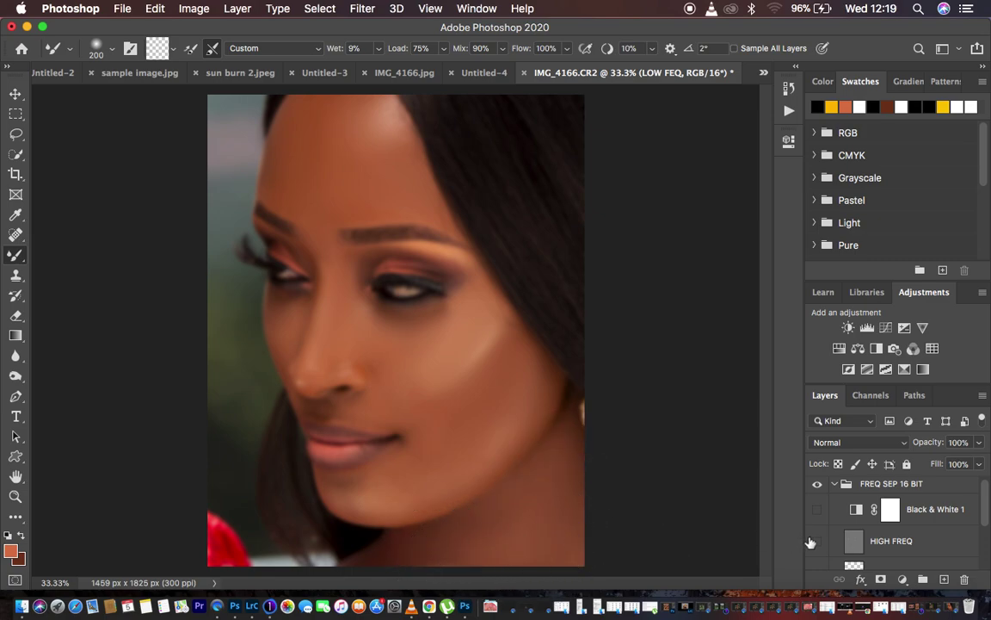
Show HIGH FREQ over the smoothed jaw and toggle the FREQ SEP 16 BIT group to compare
click(818, 543)
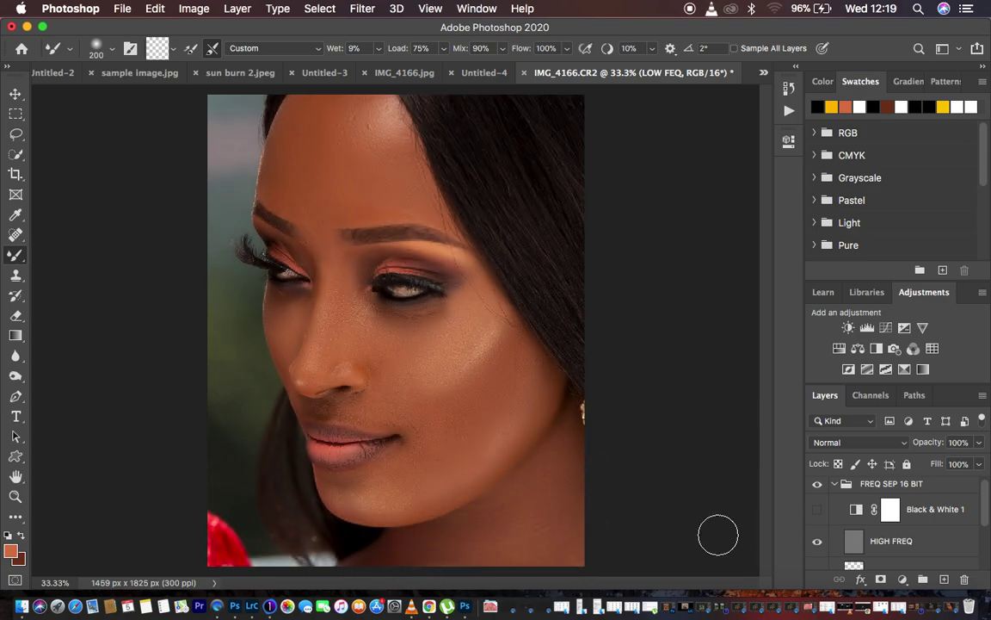
click(817, 487)
click(818, 487)
click(818, 487)
click(817, 487)
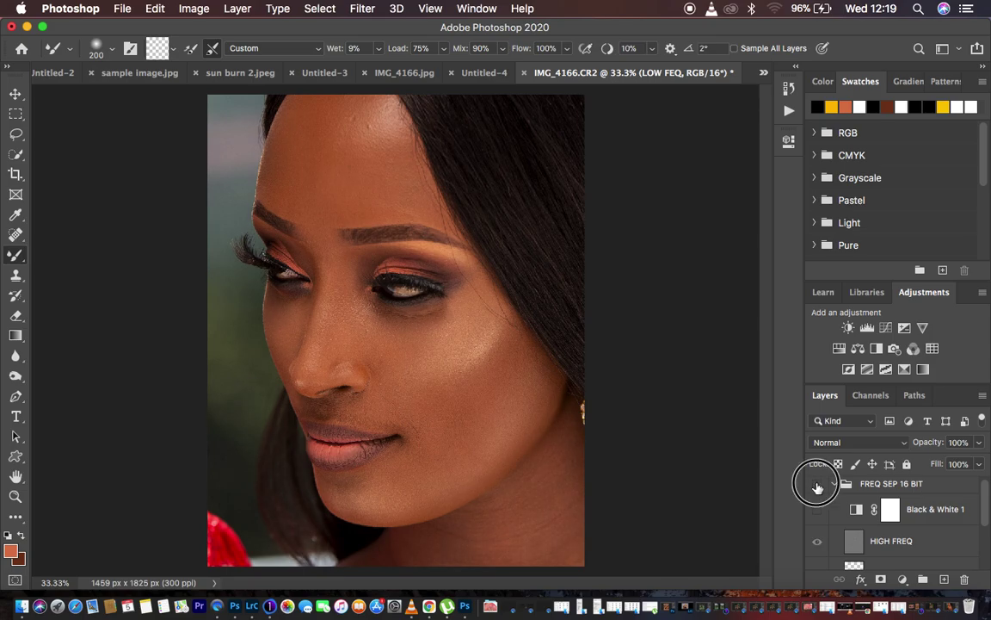
click(818, 487)
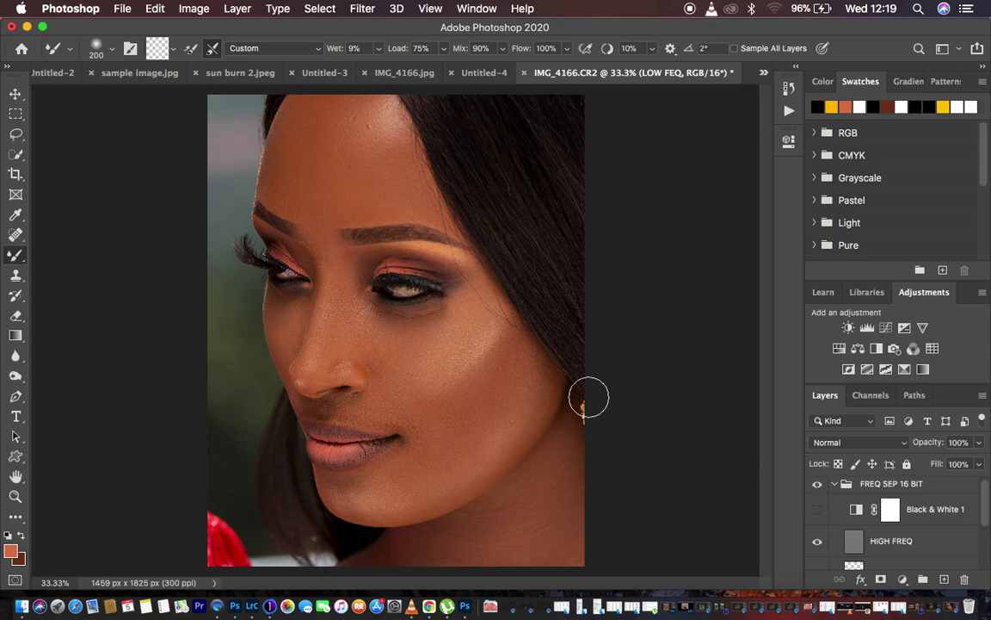